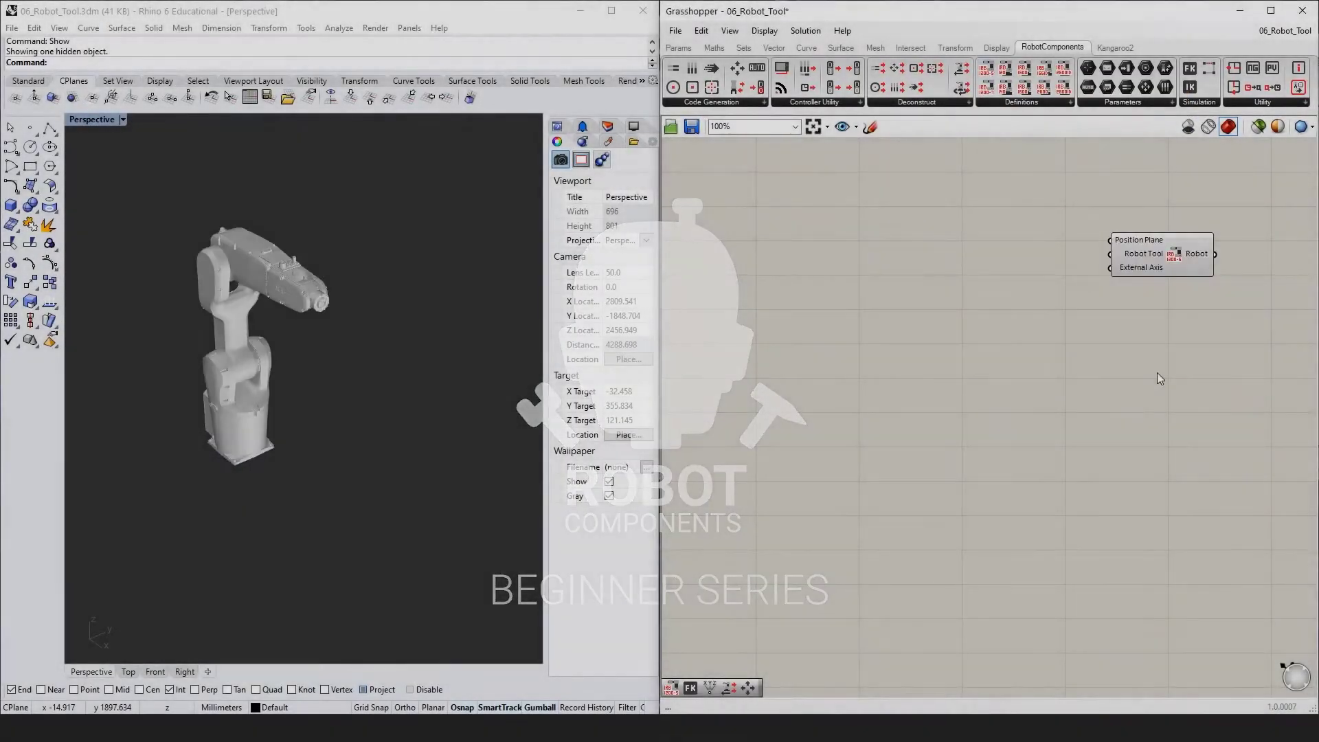
# - Place the ABB IRB1200-5/0.9 robot preset on the canvas so the robot previews in Rhino
pyautogui.rightClick(912, 202)
pyautogui.moveTo(996, 337)
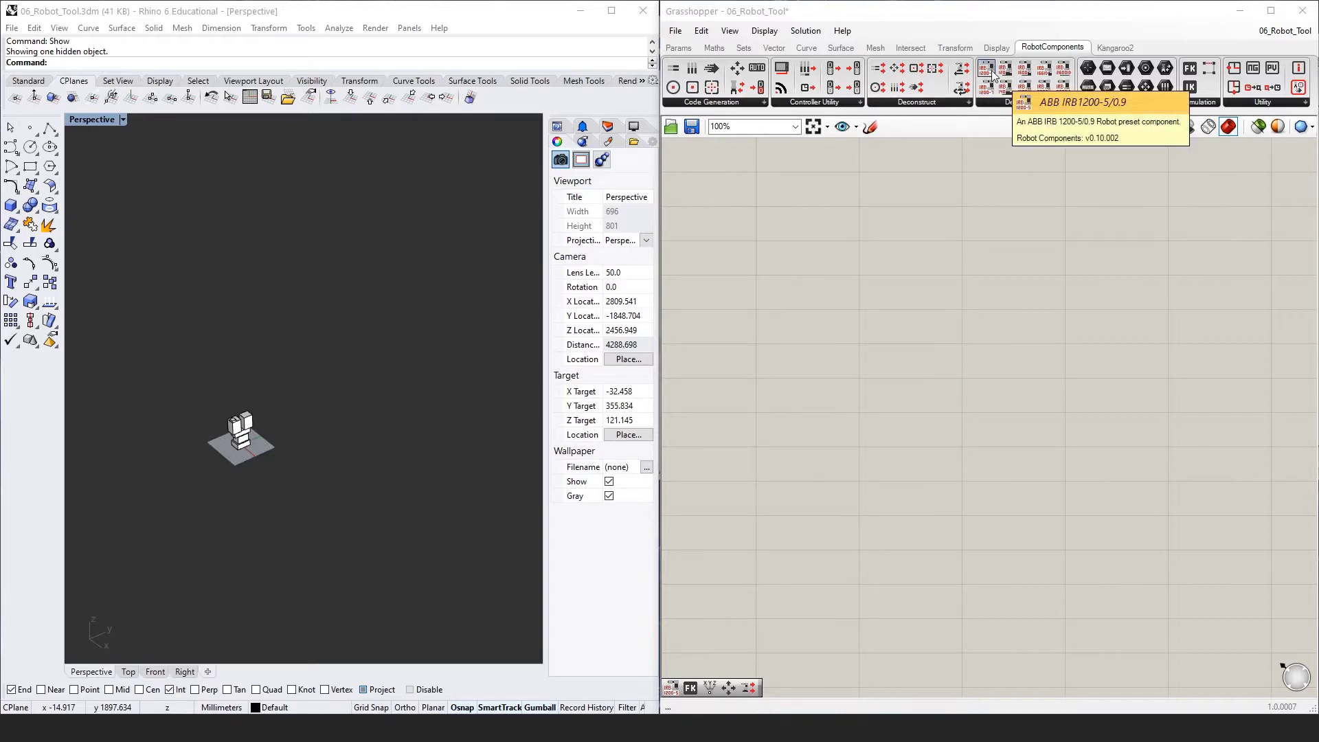
pyautogui.moveTo(991, 72); pyautogui.dragTo(1164, 256)
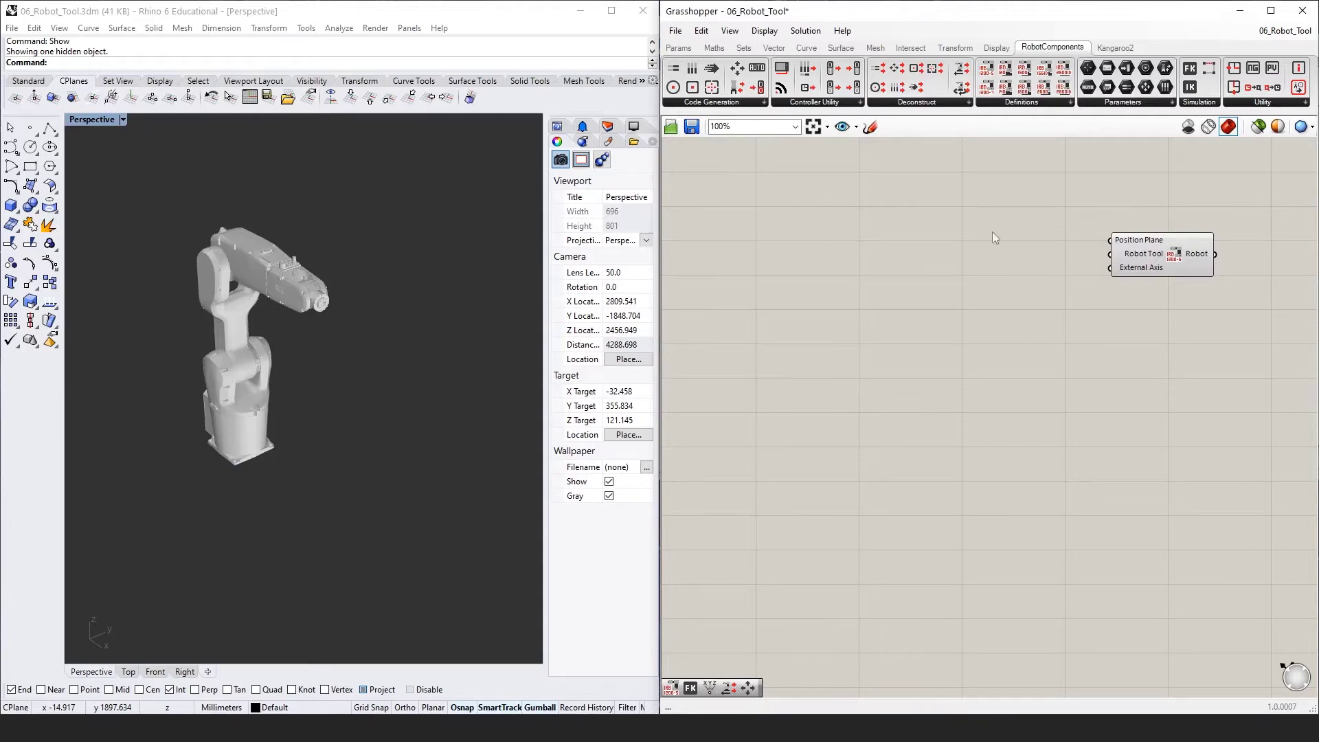
# - Add a Construct Point with Y = 500 and wire it into the robot's Position Plane
pyautogui.doubleClick(930, 200)
pyautogui.write('constru')
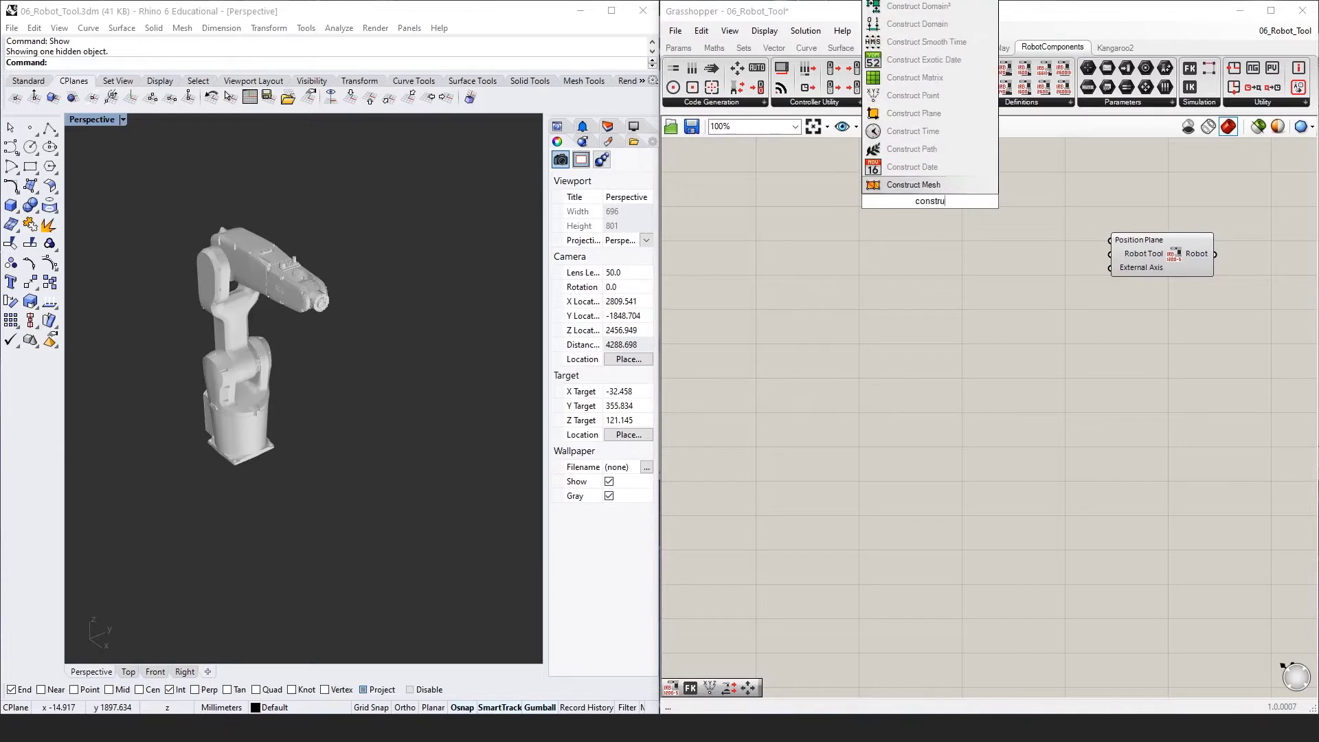
pyautogui.write('ct point')
pyautogui.press('Return')
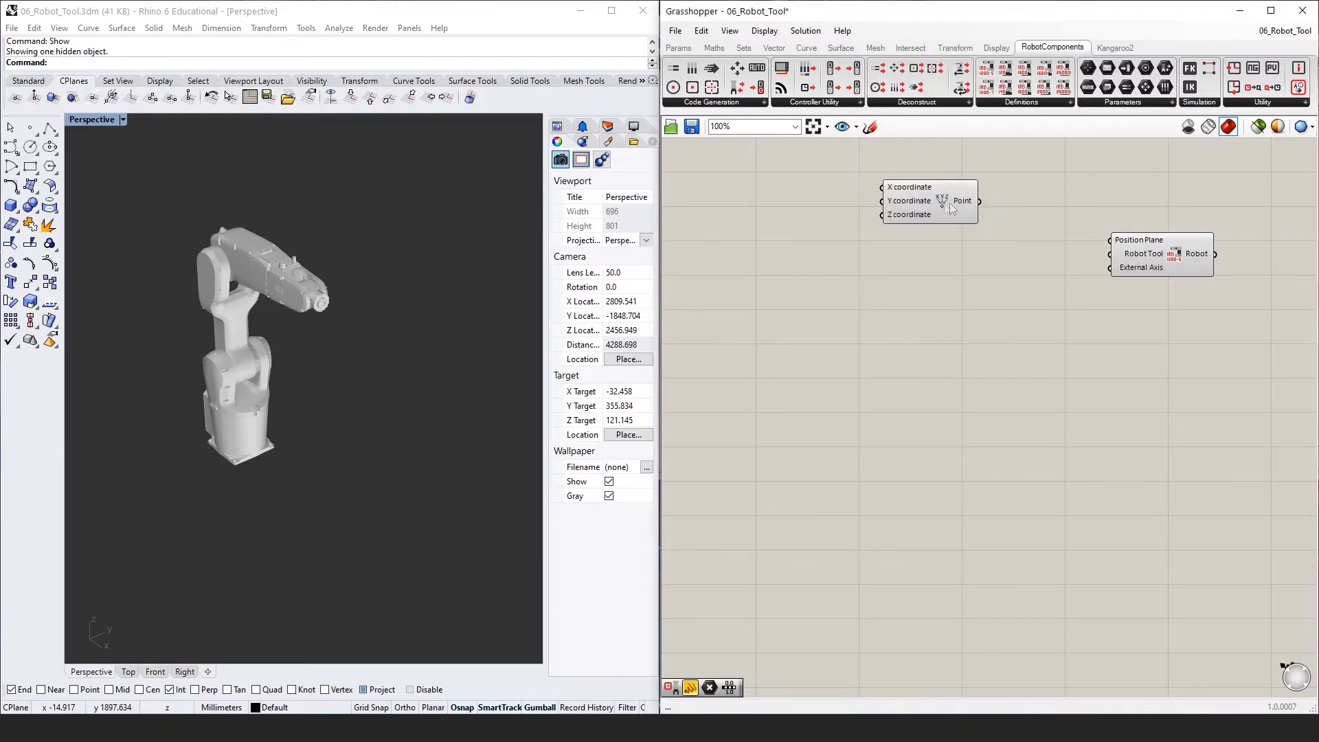
pyautogui.rightClick(914, 201)
pyautogui.moveTo(996, 338)
pyautogui.write('500')
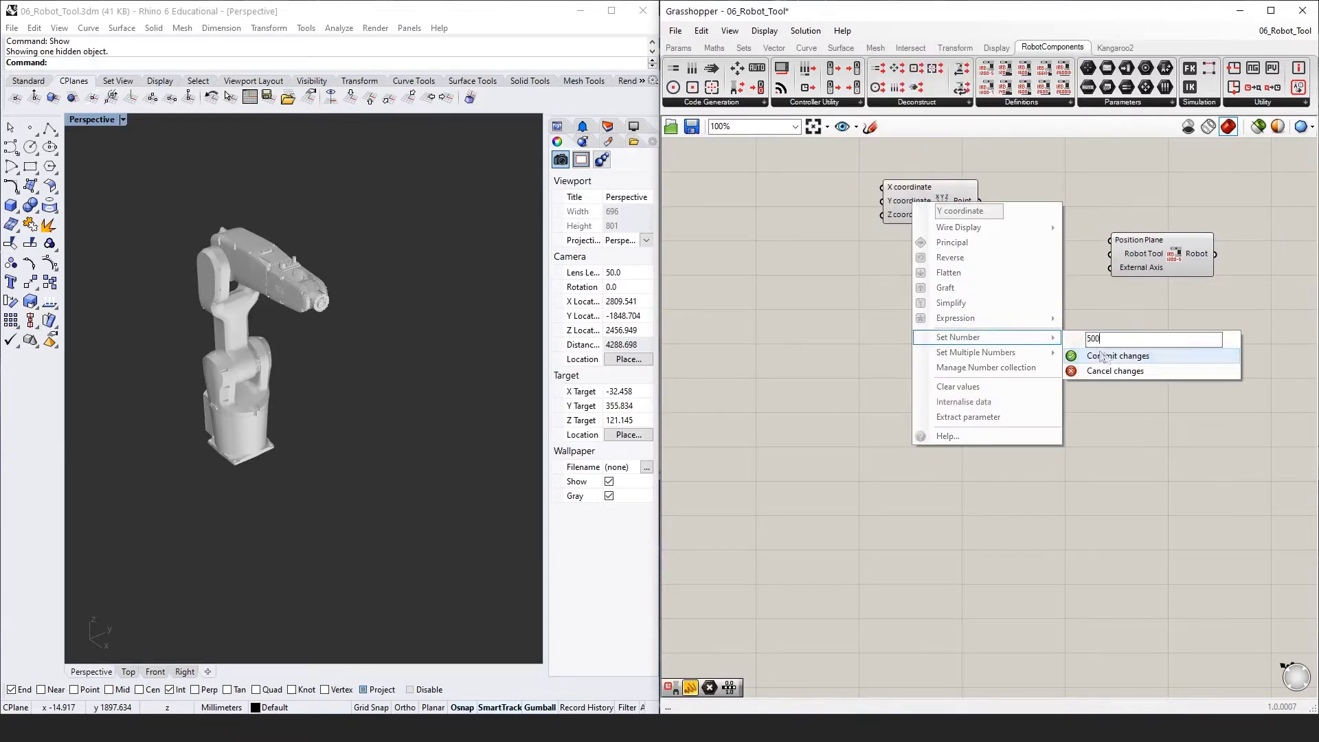
pyautogui.click(1101, 357)
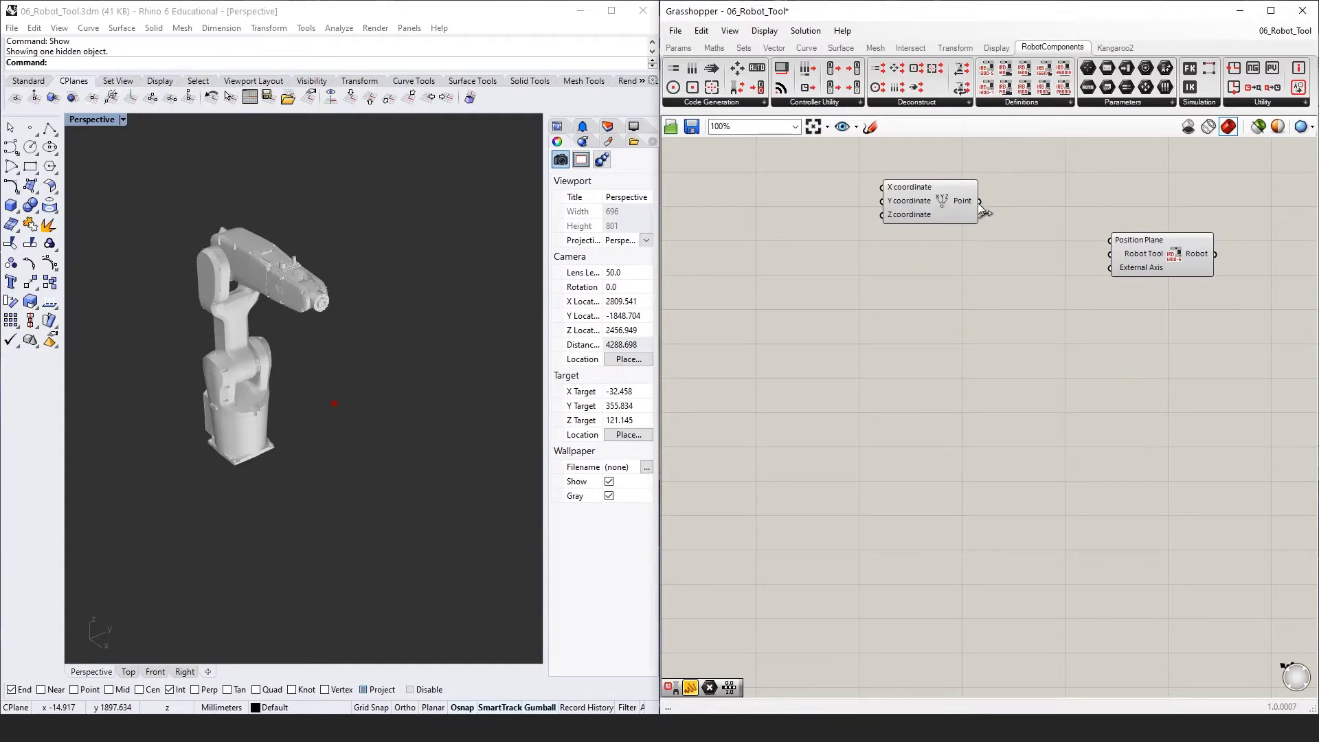
pyautogui.moveTo(978, 202); pyautogui.dragTo(1113, 248)
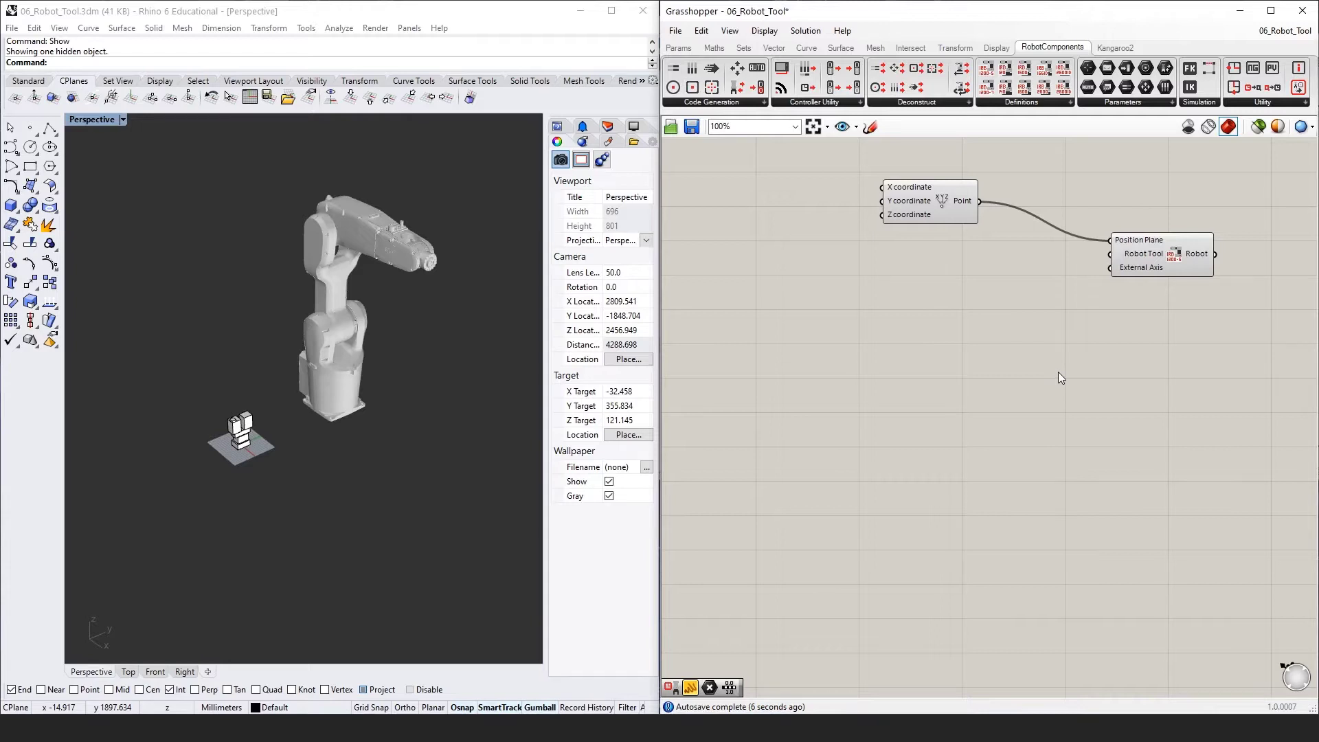
# - Place a Robot Tool From Planes component from the Definitions list below the point
pyautogui.click(1040, 104)
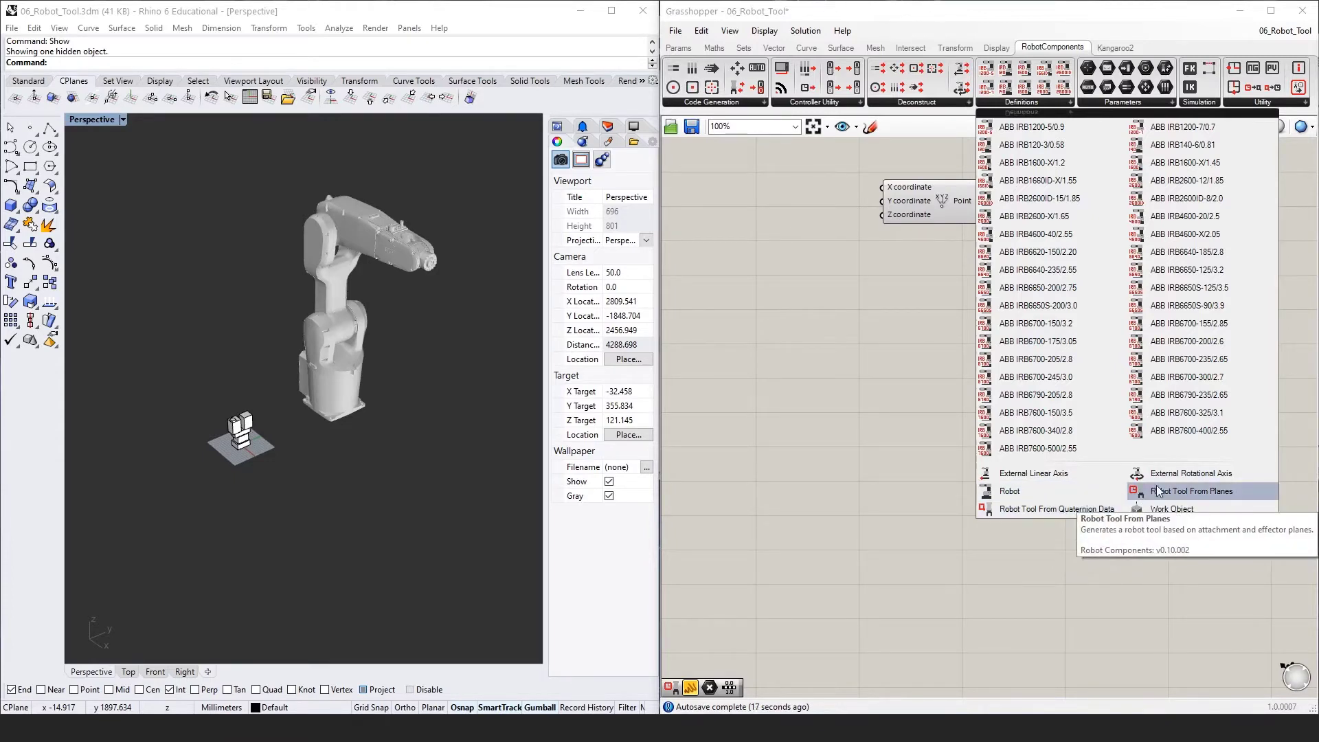
pyautogui.moveTo(1160, 491); pyautogui.dragTo(1159, 488)
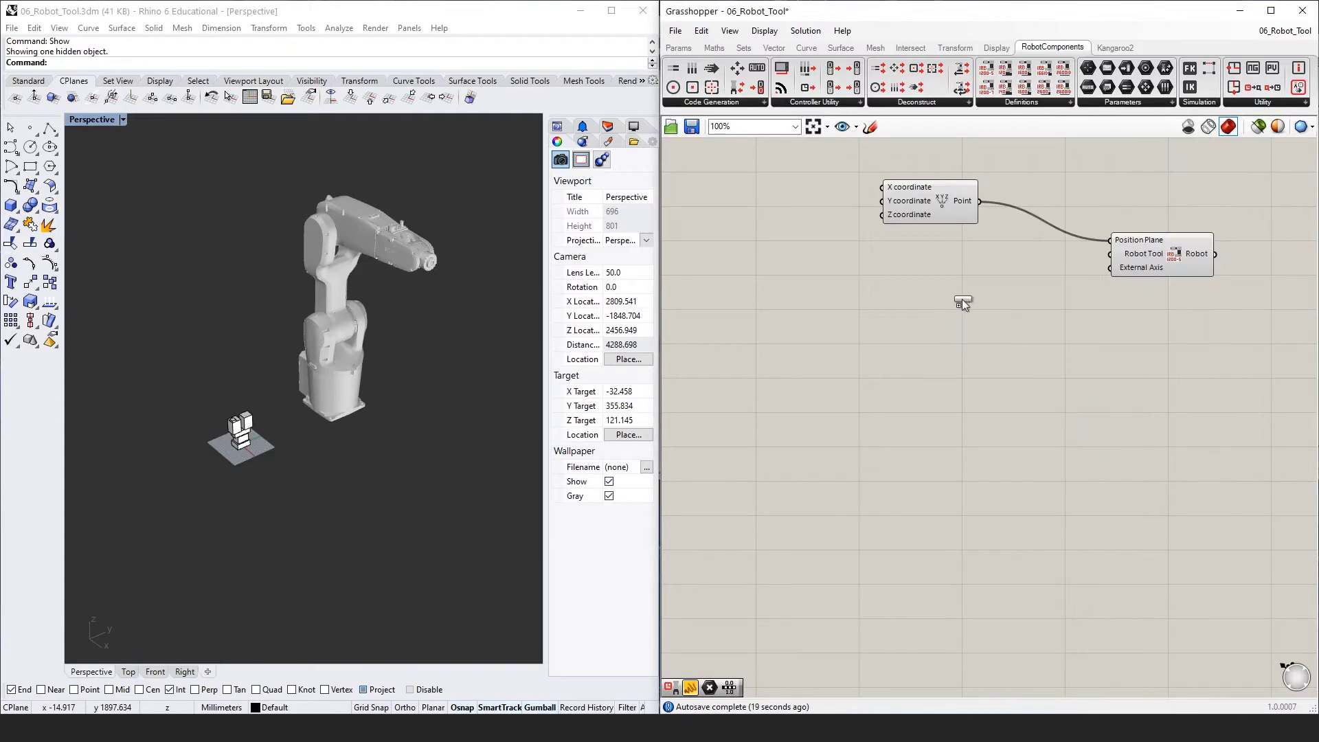
pyautogui.moveTo(962, 299); pyautogui.dragTo(962, 299)
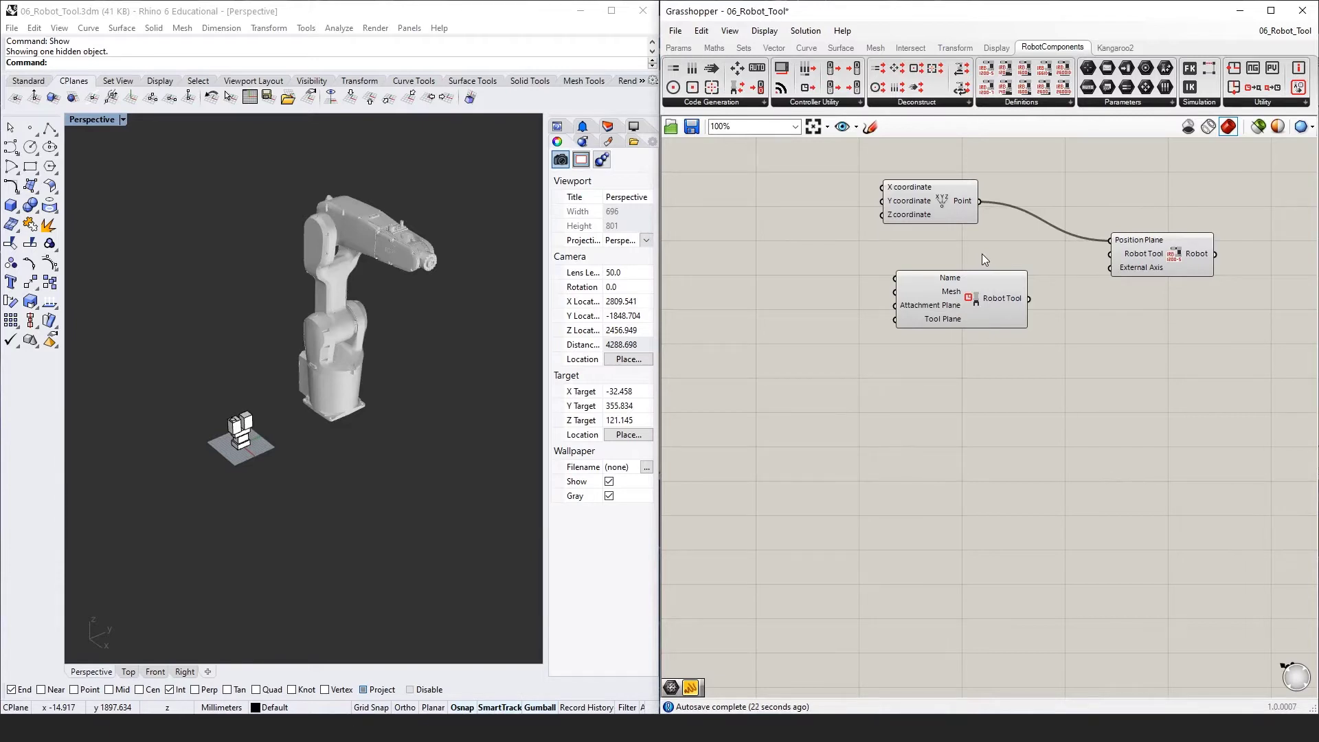
pyautogui.moveTo(953, 283)
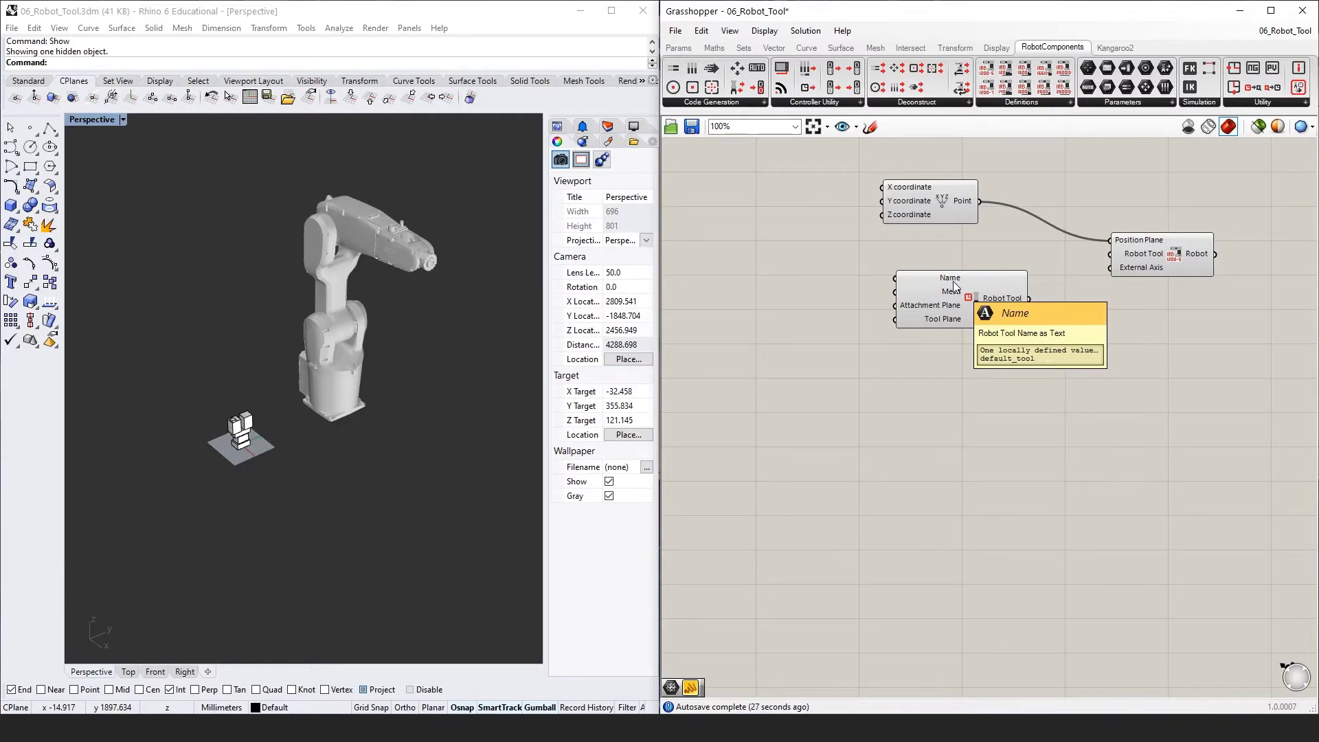
# - Change the Robot Tool's Name input from default_tool to 'gripper'
pyautogui.rightClick(954, 285)
pyautogui.moveTo(1016, 401)
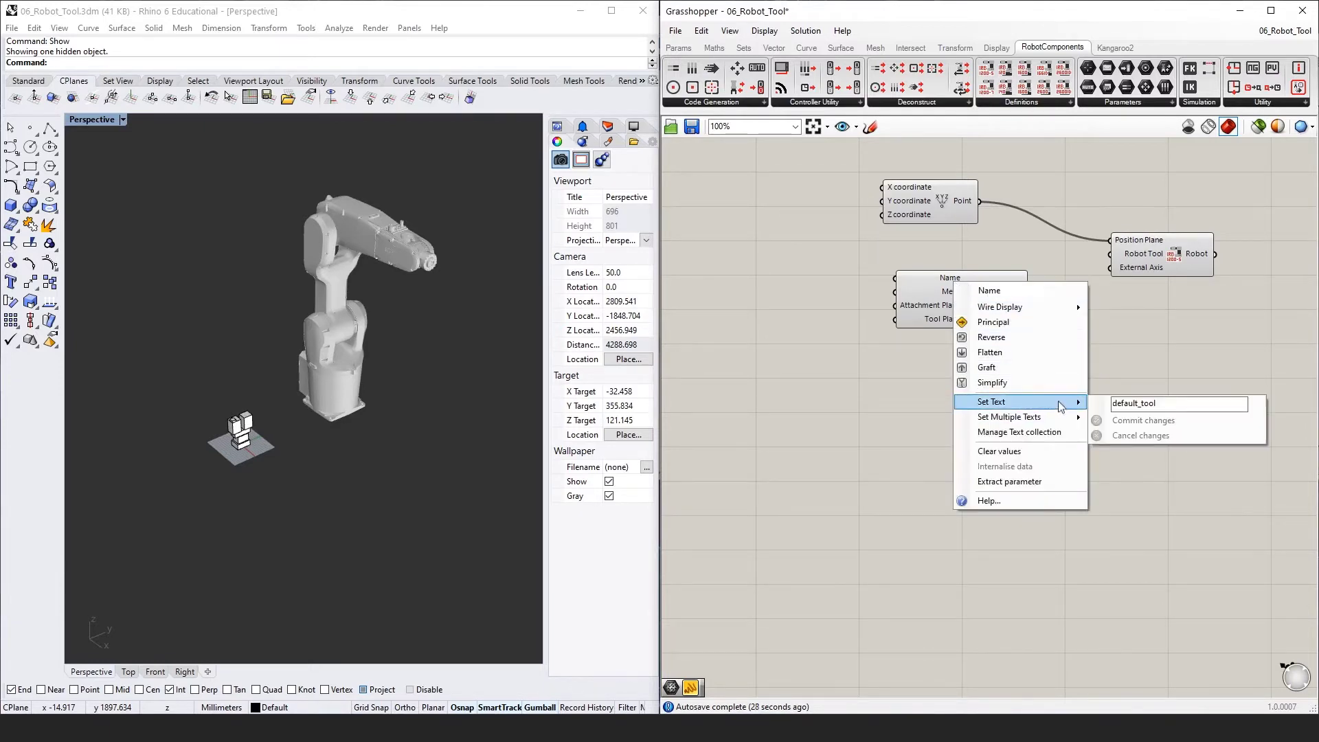
pyautogui.click(1169, 404)
pyautogui.write('grippe')
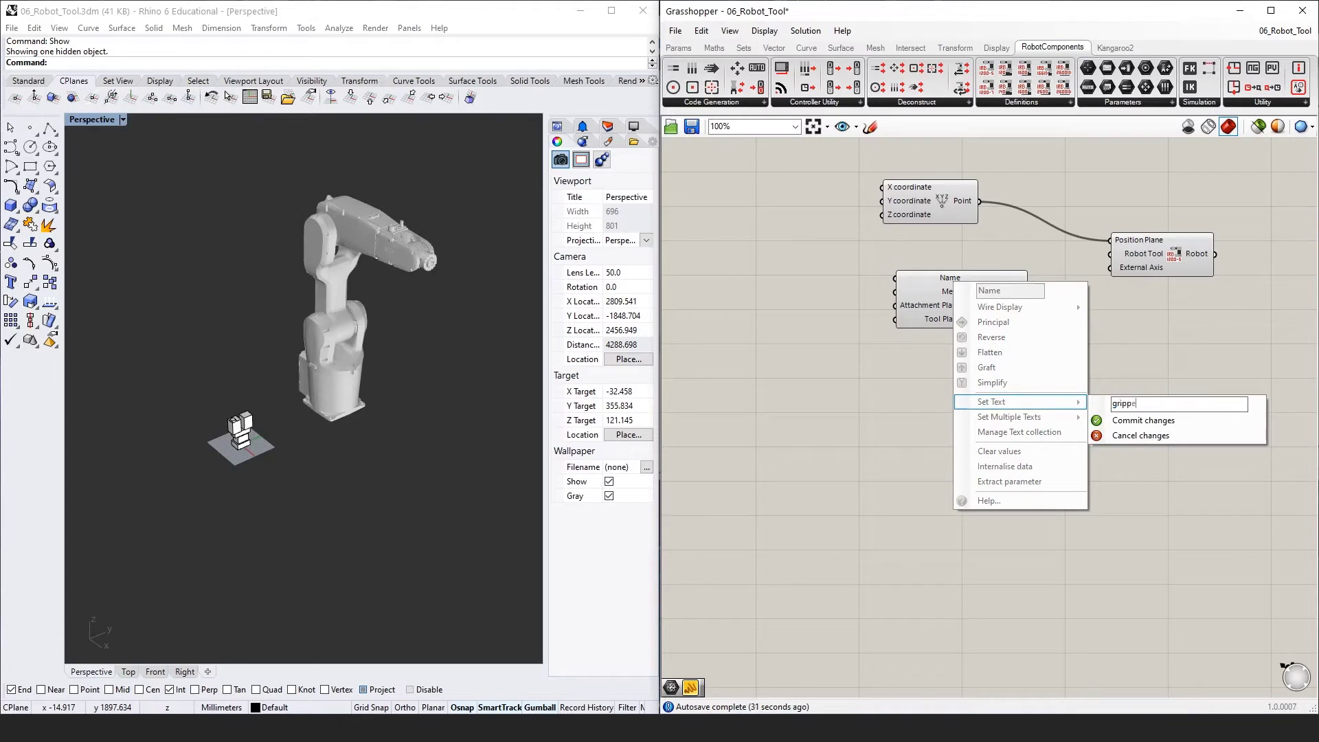
pyautogui.write('r')
pyautogui.click(1135, 419)
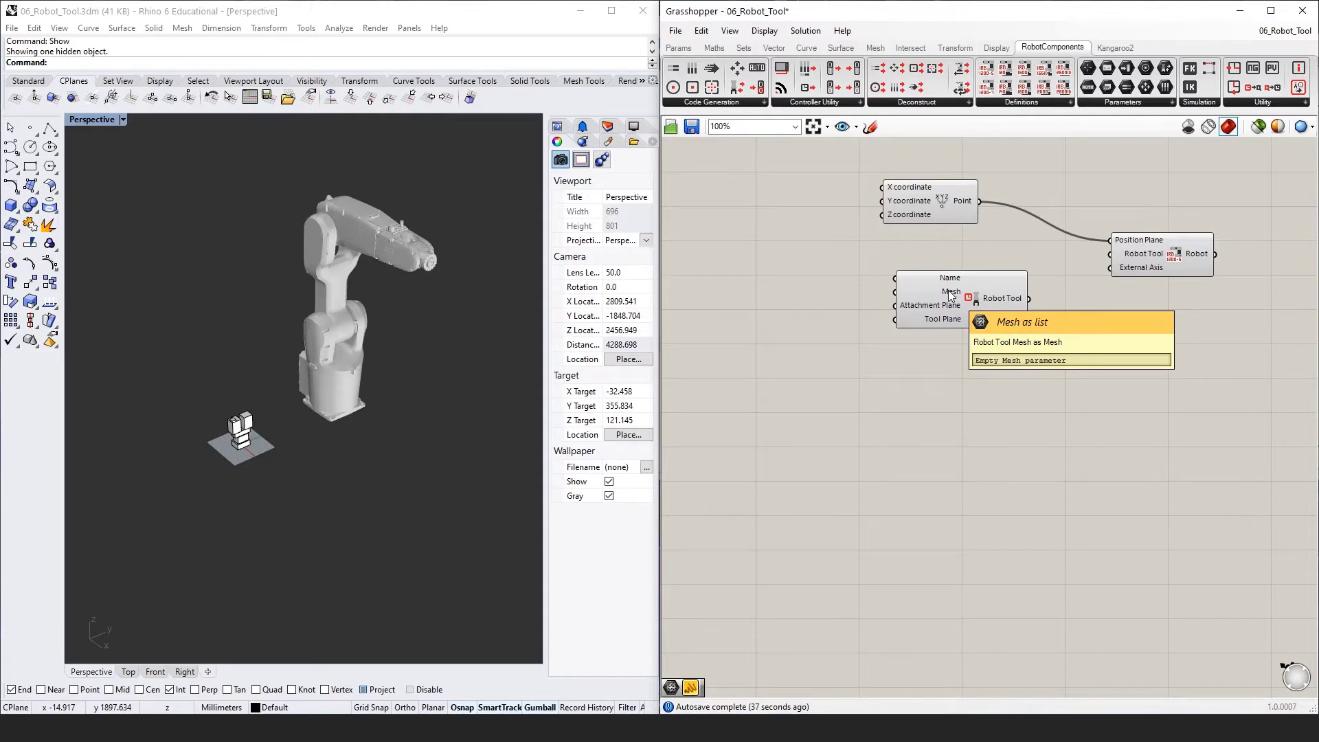
# - Add a Mesh parameter referencing the small tool mesh and wire it into the Robot Tool's Mesh input
pyautogui.doubleClick(781, 280)
pyautogui.write('mesh')
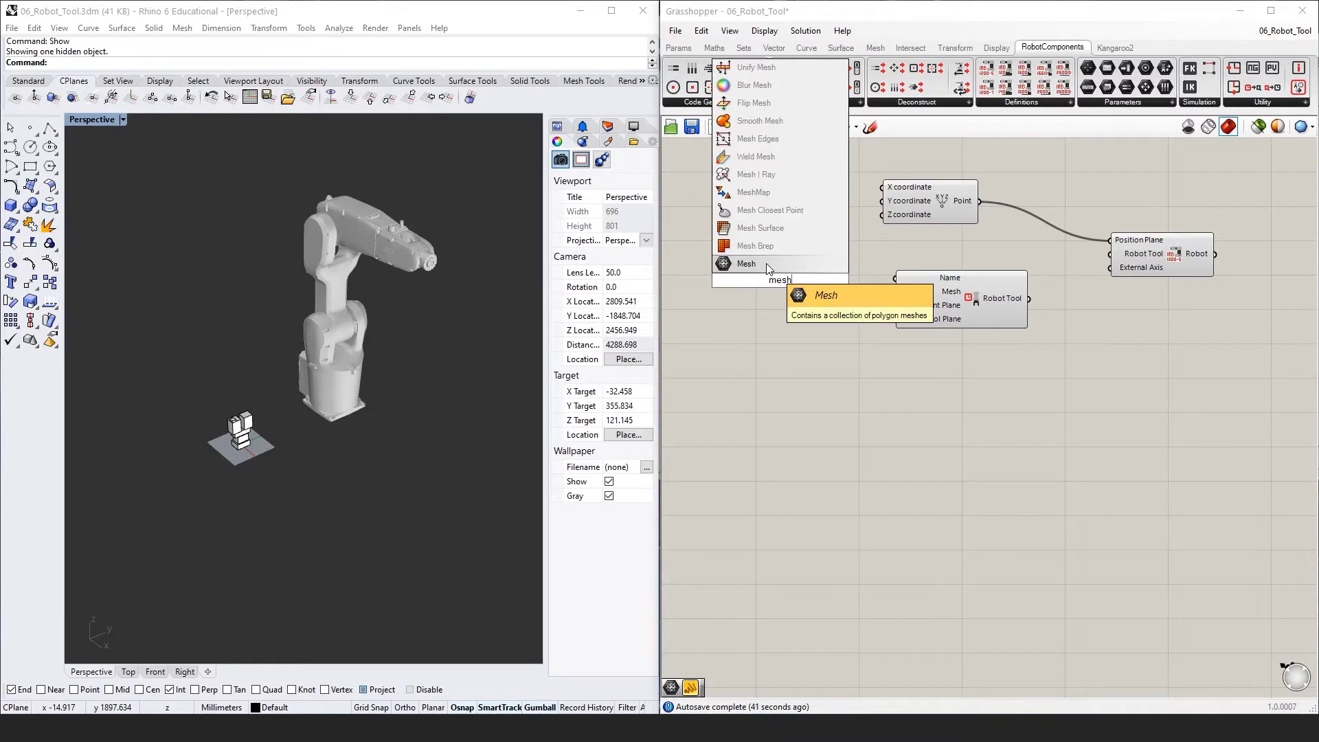
pyautogui.click(765, 262)
pyautogui.rightClick(784, 285)
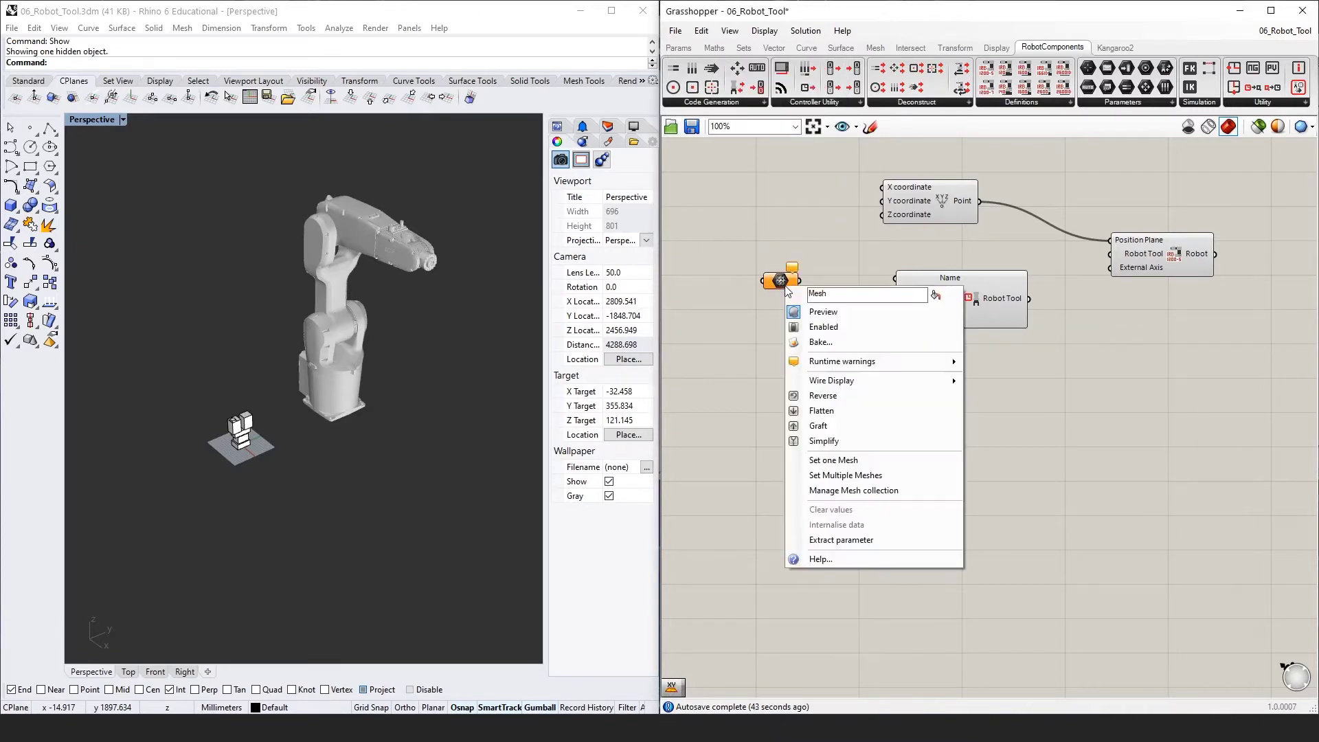
pyautogui.click(886, 461)
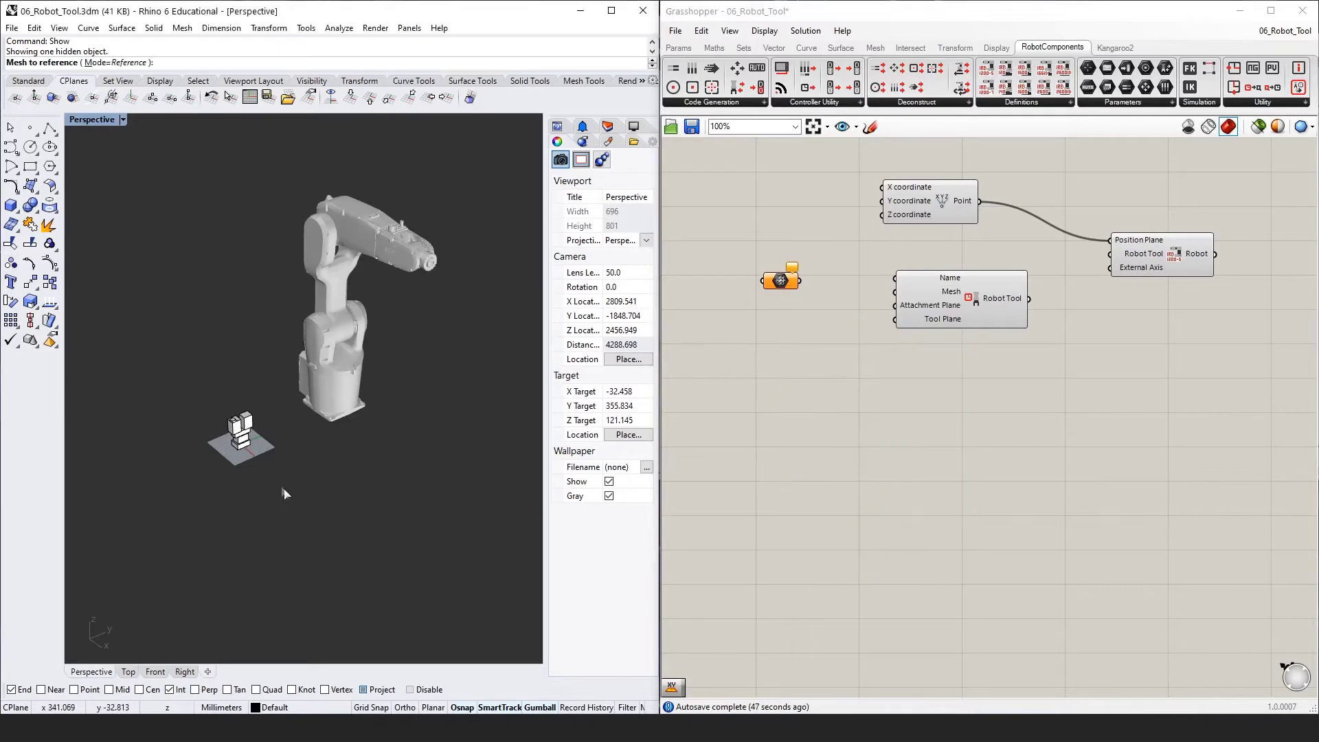
pyautogui.moveTo(284, 487); pyautogui.dragTo(191, 397)
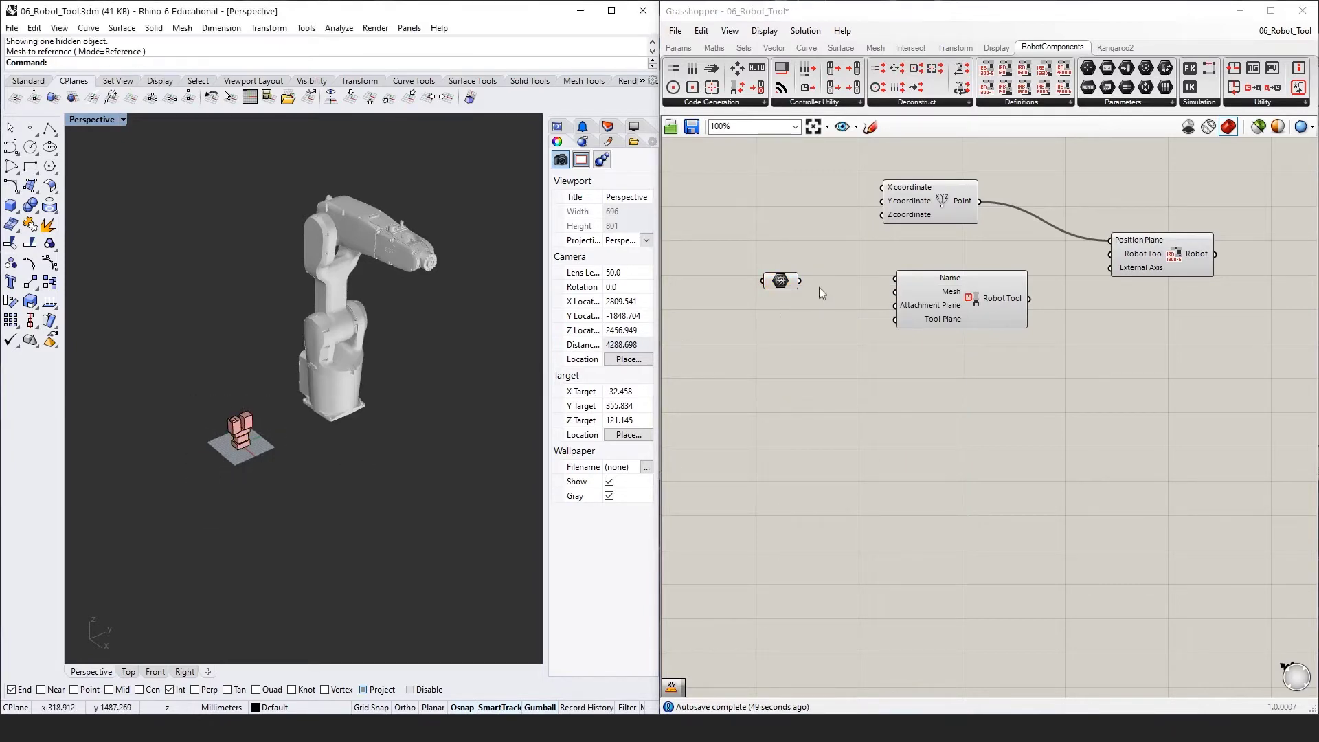
pyautogui.moveTo(799, 281); pyautogui.dragTo(895, 302)
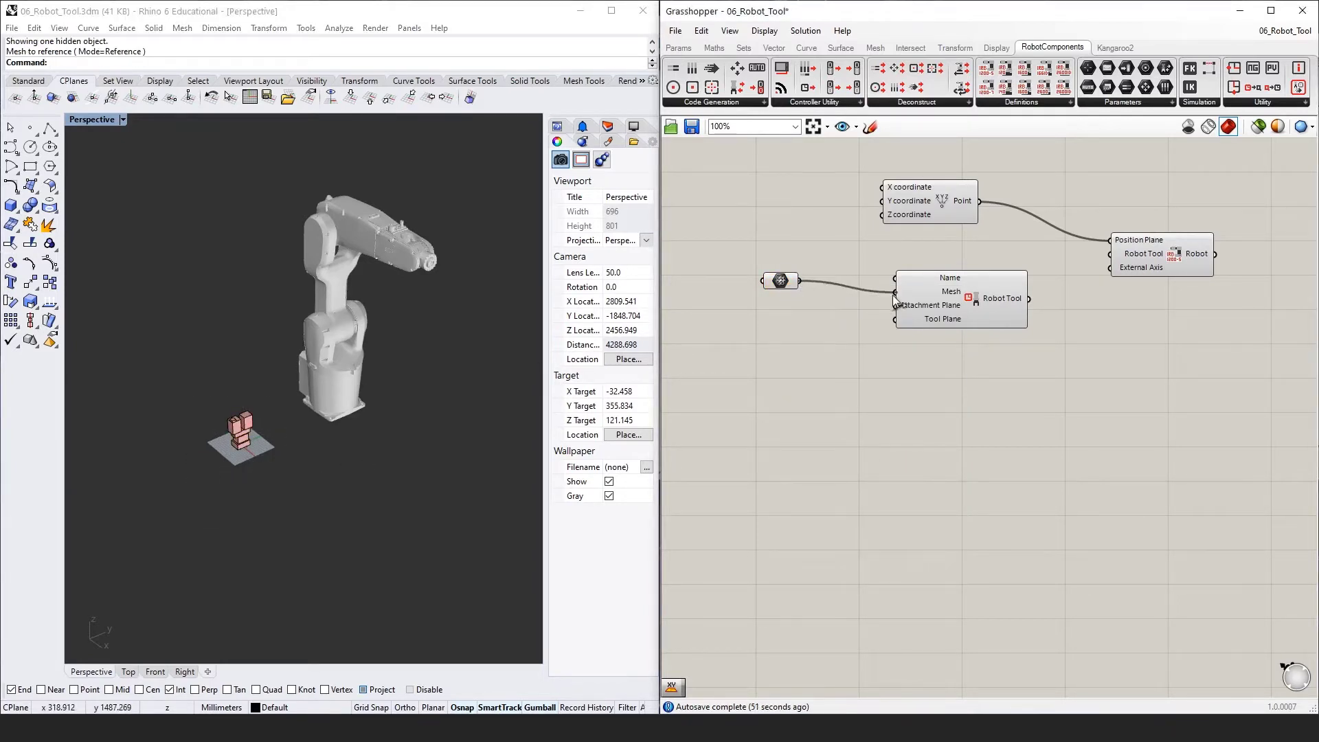
# - Hide the original tool mesh in the Rhino viewport
pyautogui.click(261, 470)
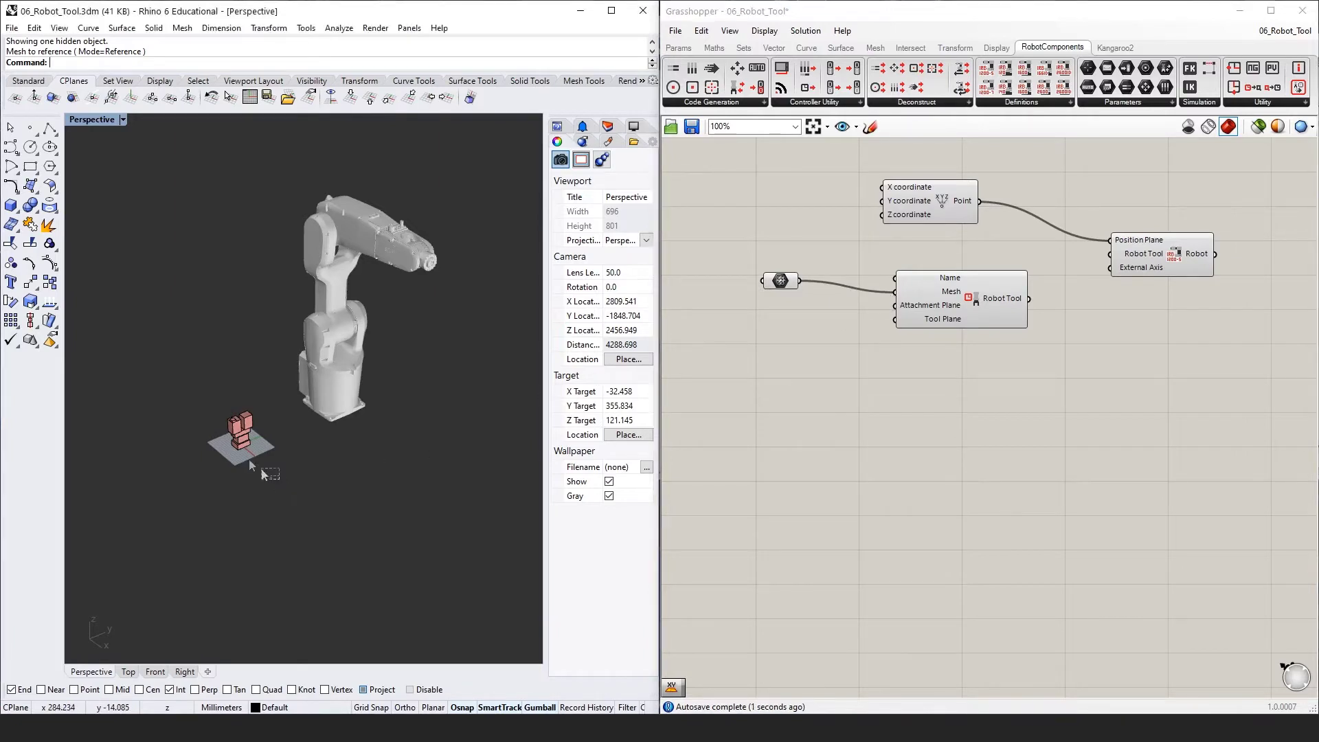
pyautogui.moveTo(262, 469); pyautogui.dragTo(190, 390)
pyautogui.write('Hide')
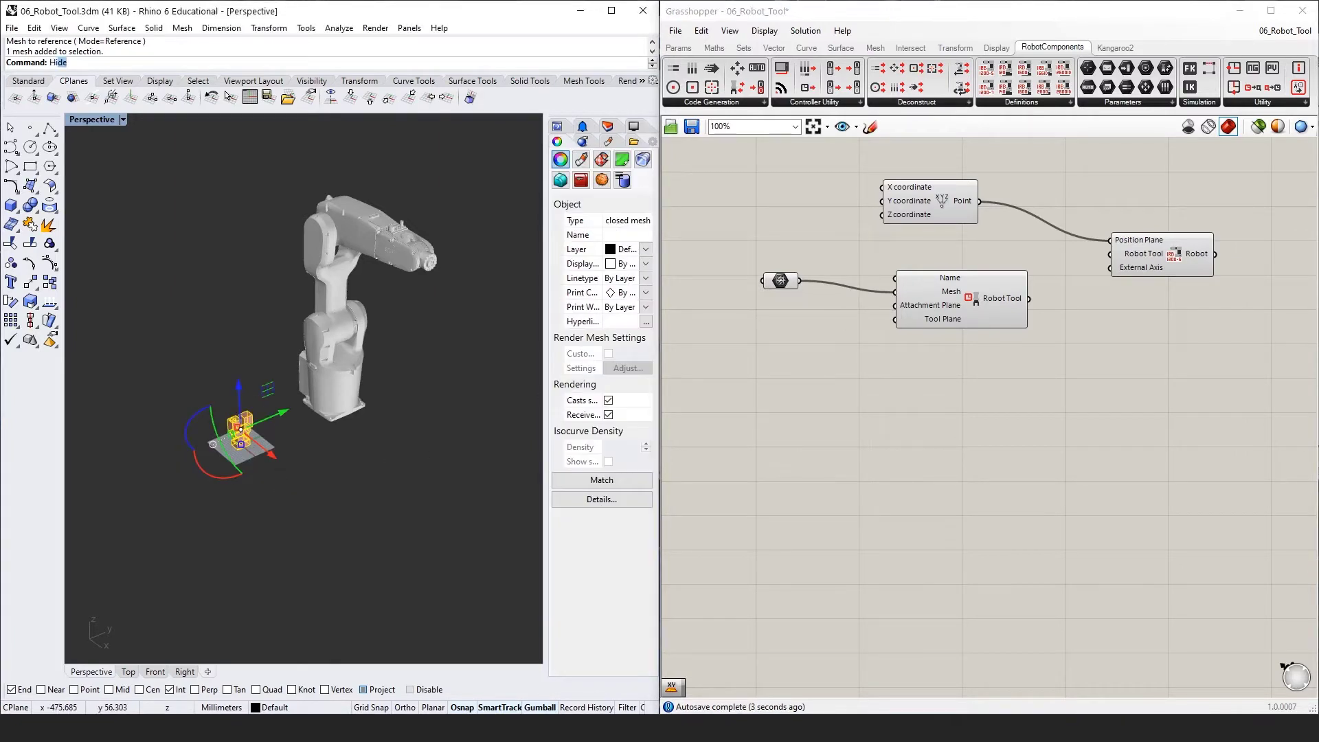
pyautogui.press('Return')
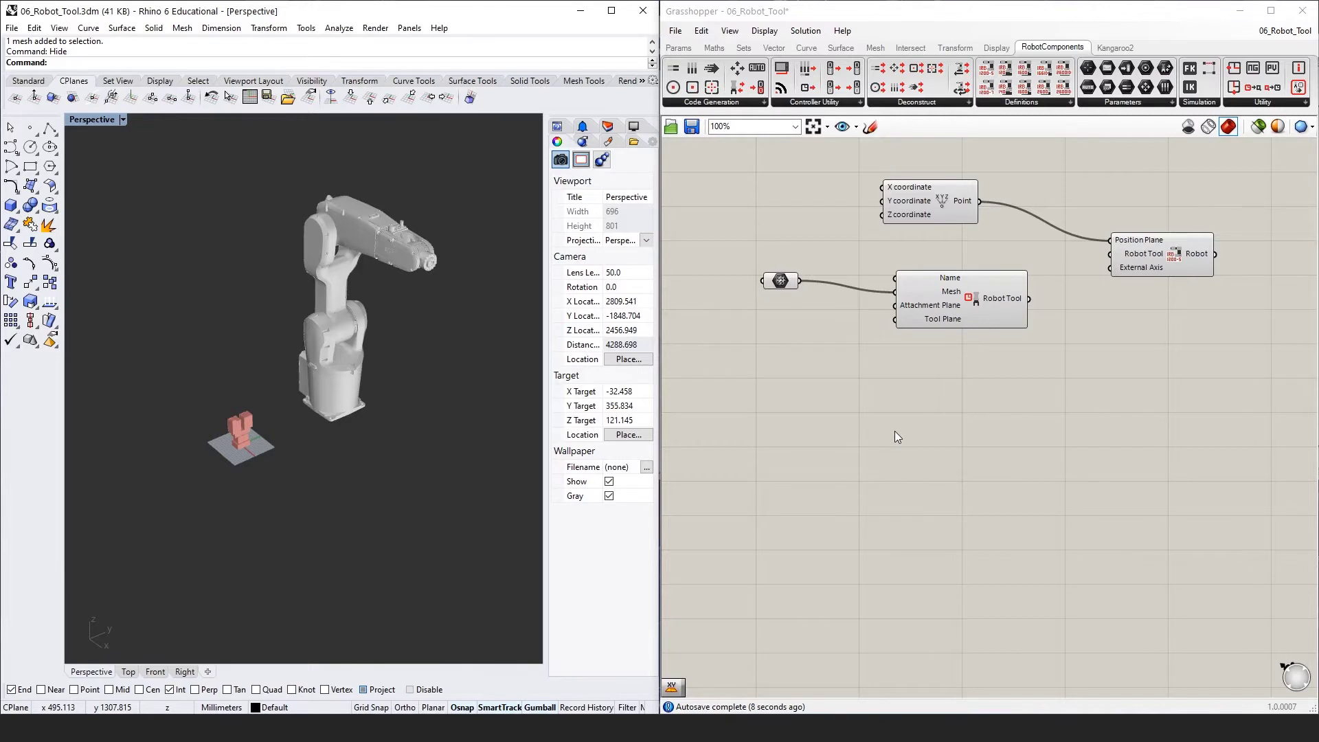
pyautogui.moveTo(918, 313)
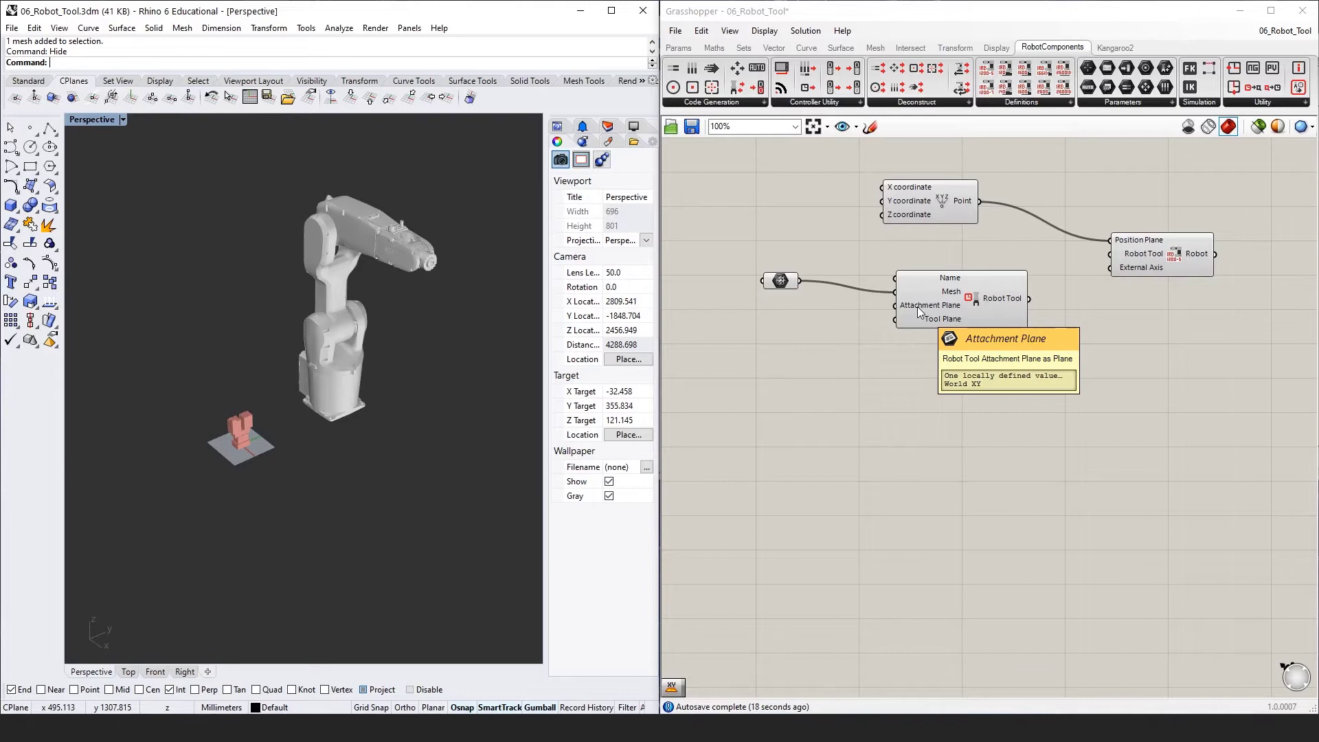
pyautogui.doubleClick(794, 307)
# - Feed an XY Plane into the Attachment Plane and add a Plane Visualizer component
pyautogui.write('xy')
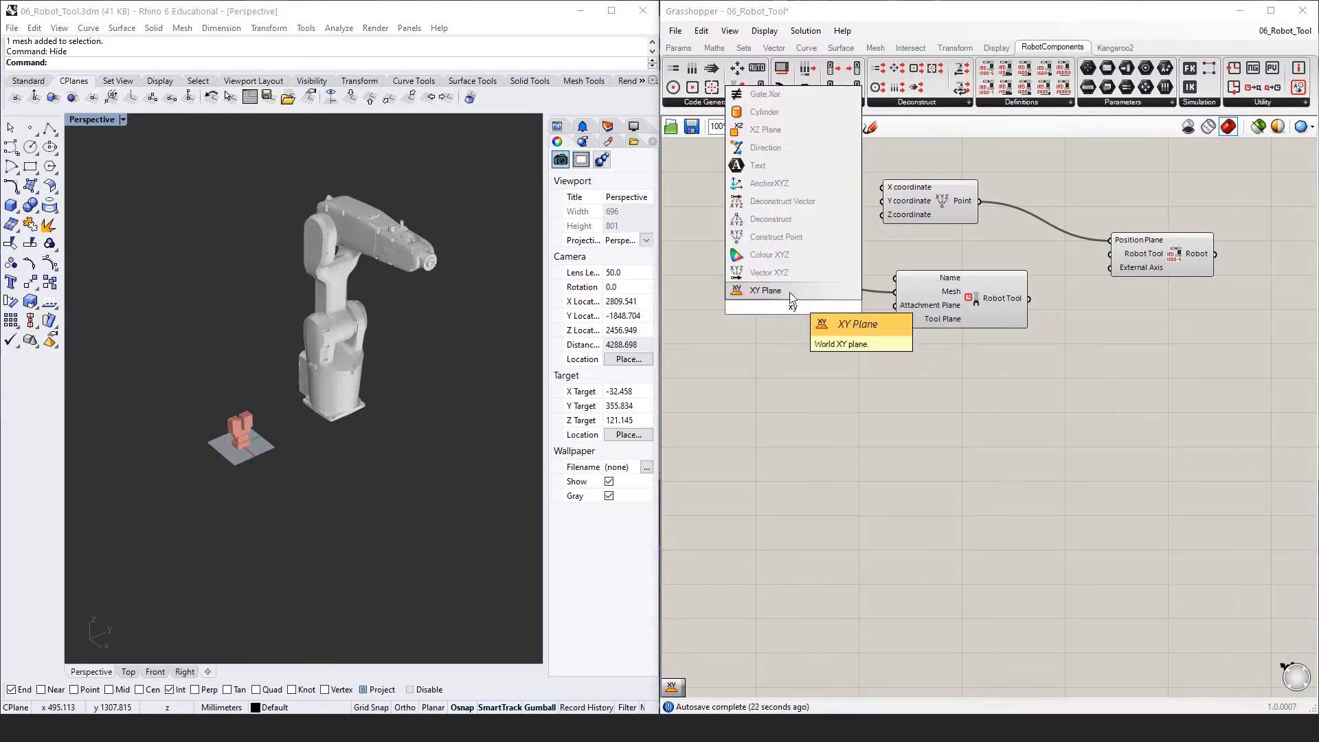
pyautogui.click(789, 291)
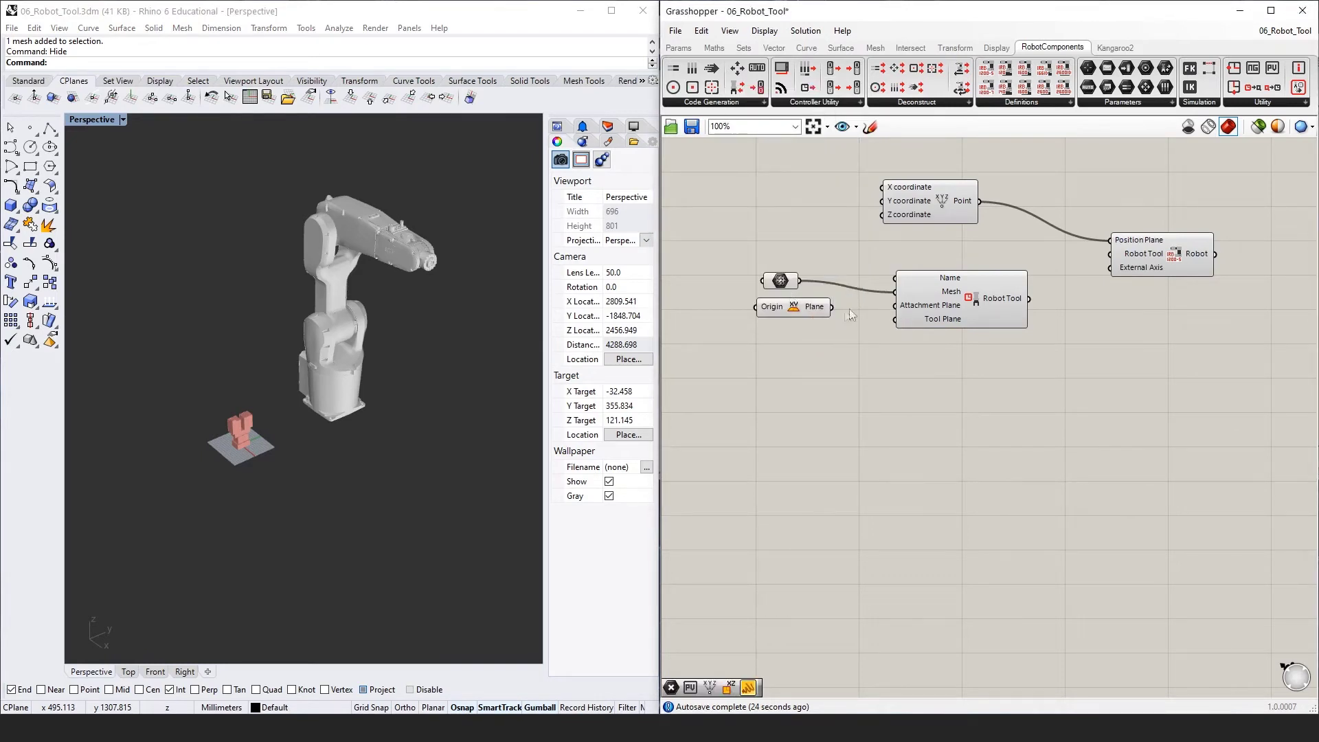
pyautogui.moveTo(835, 310); pyautogui.dragTo(889, 313)
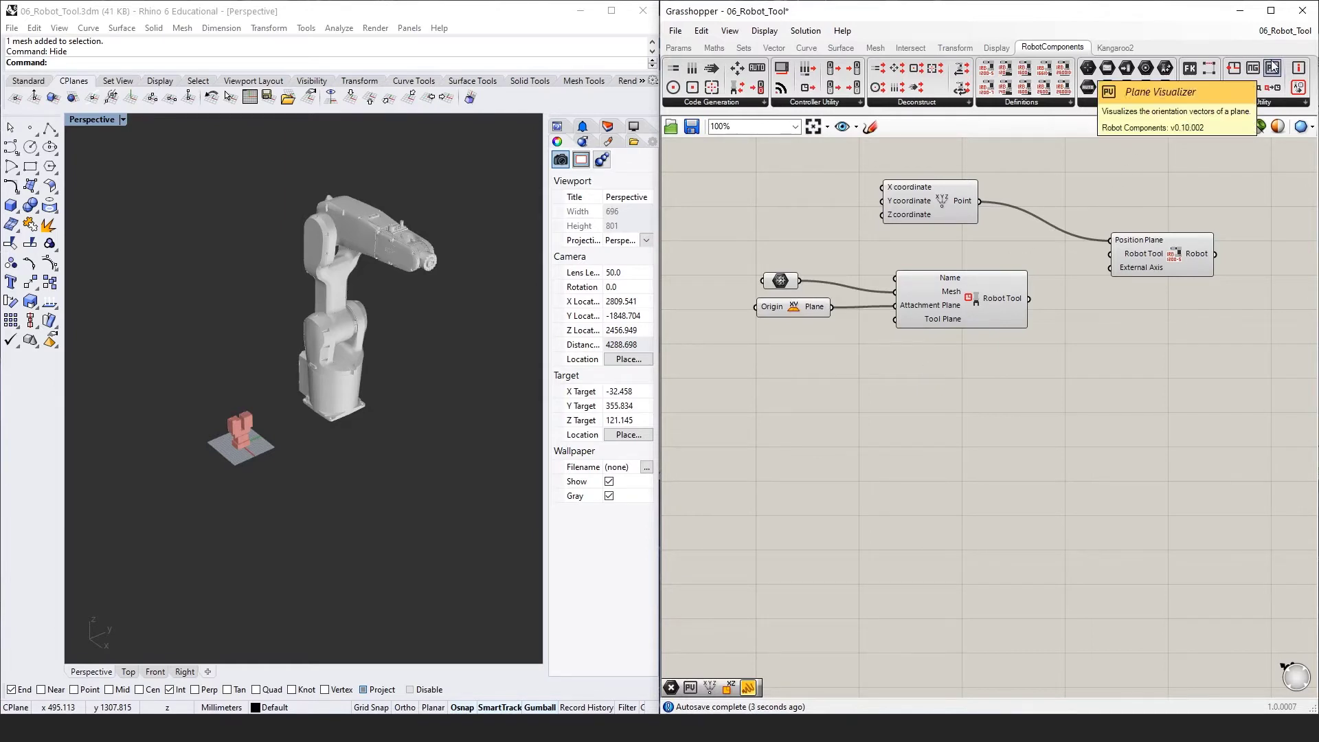
pyautogui.moveTo(1272, 67); pyautogui.dragTo(986, 369)
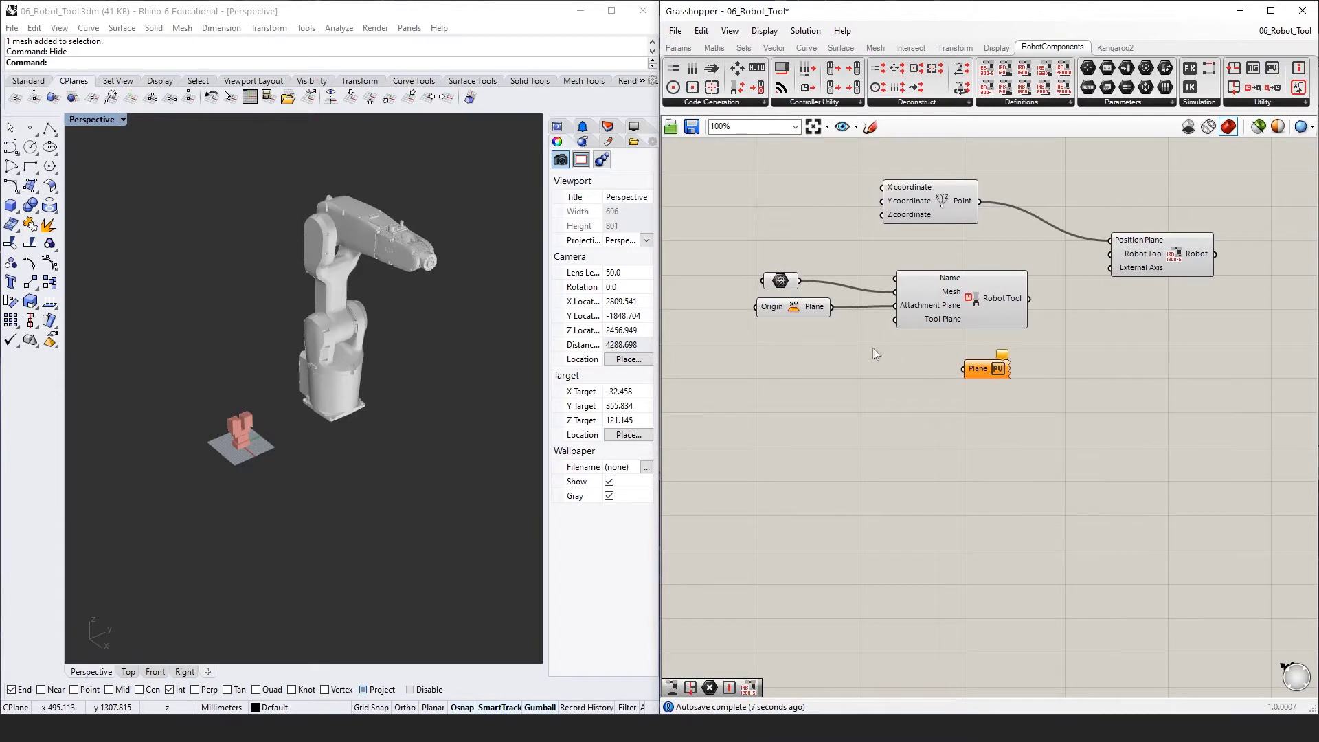
# - Feed the XY plane to the Plane Visualizer, disable Robot Tool preview, and mount the tool on the robot
pyautogui.moveTo(831, 307); pyautogui.dragTo(975, 372)
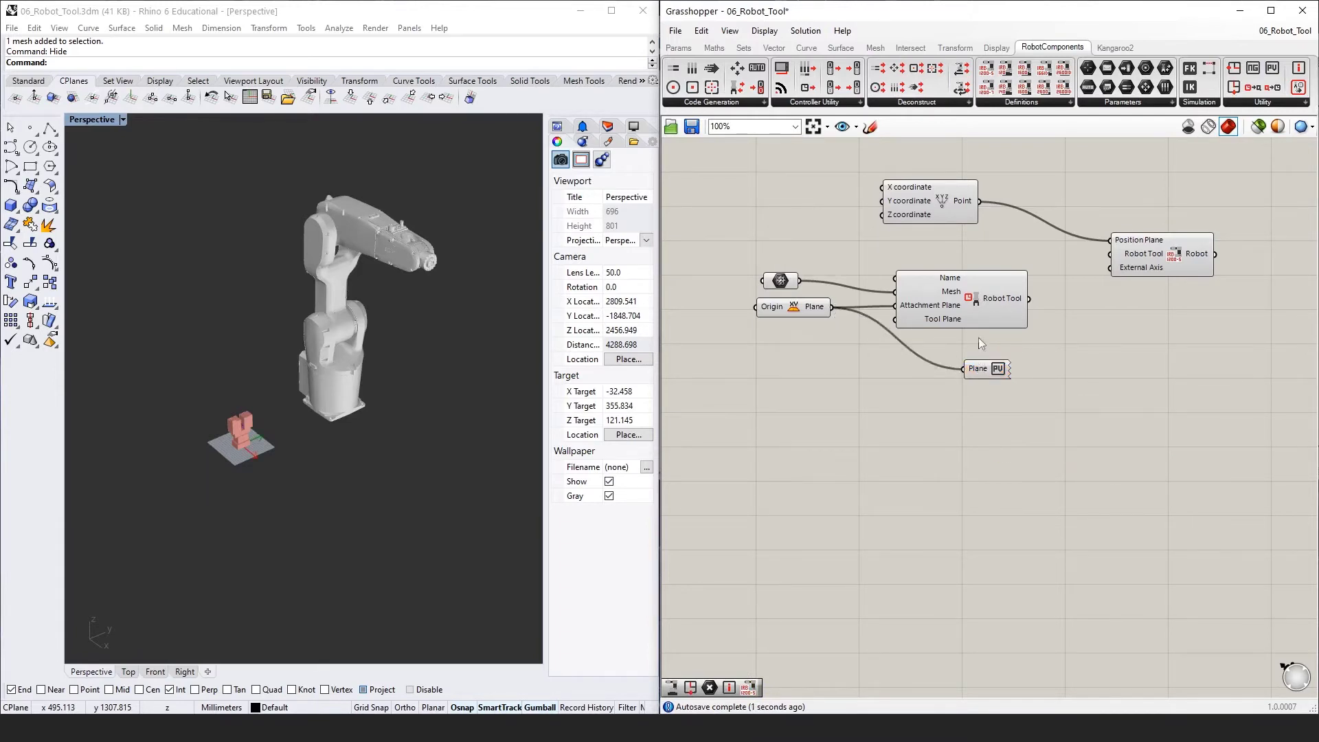
pyautogui.click(979, 293)
pyautogui.rightClick(982, 284)
pyautogui.rightClick(983, 254)
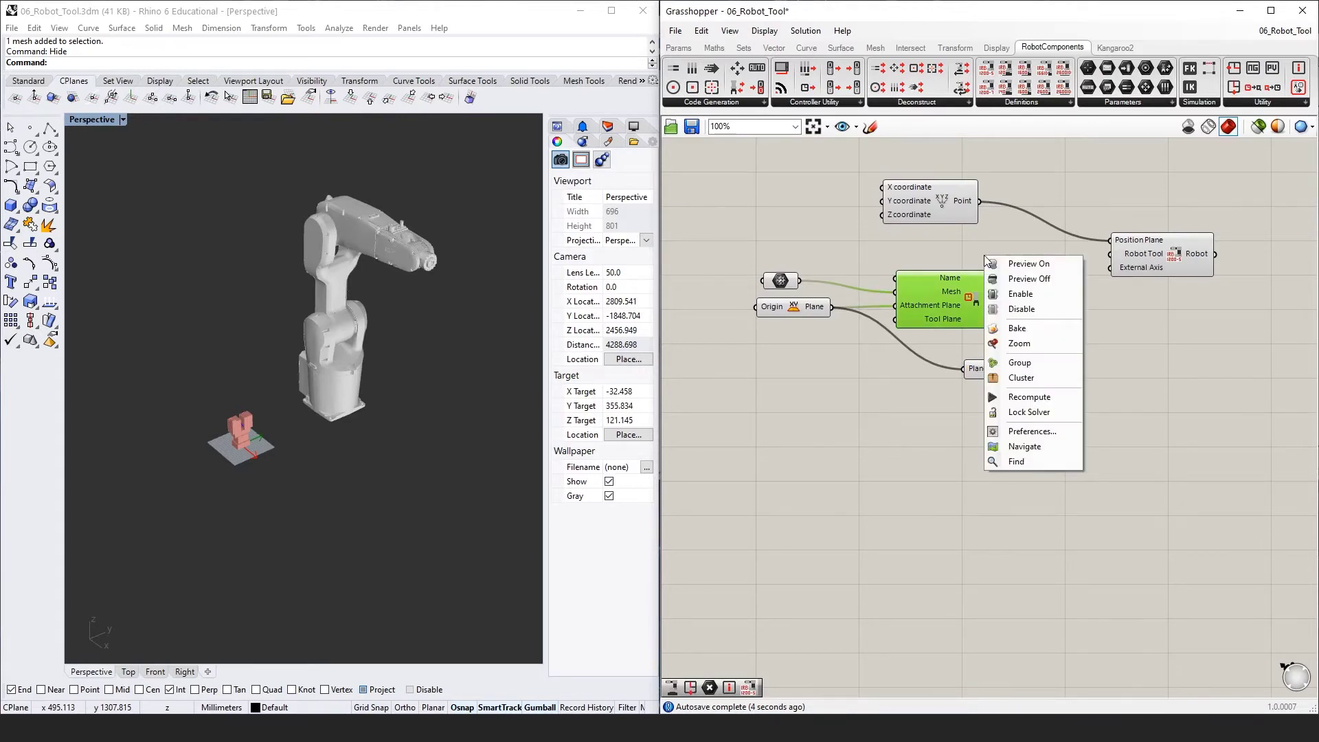
pyautogui.click(1016, 280)
pyautogui.click(926, 404)
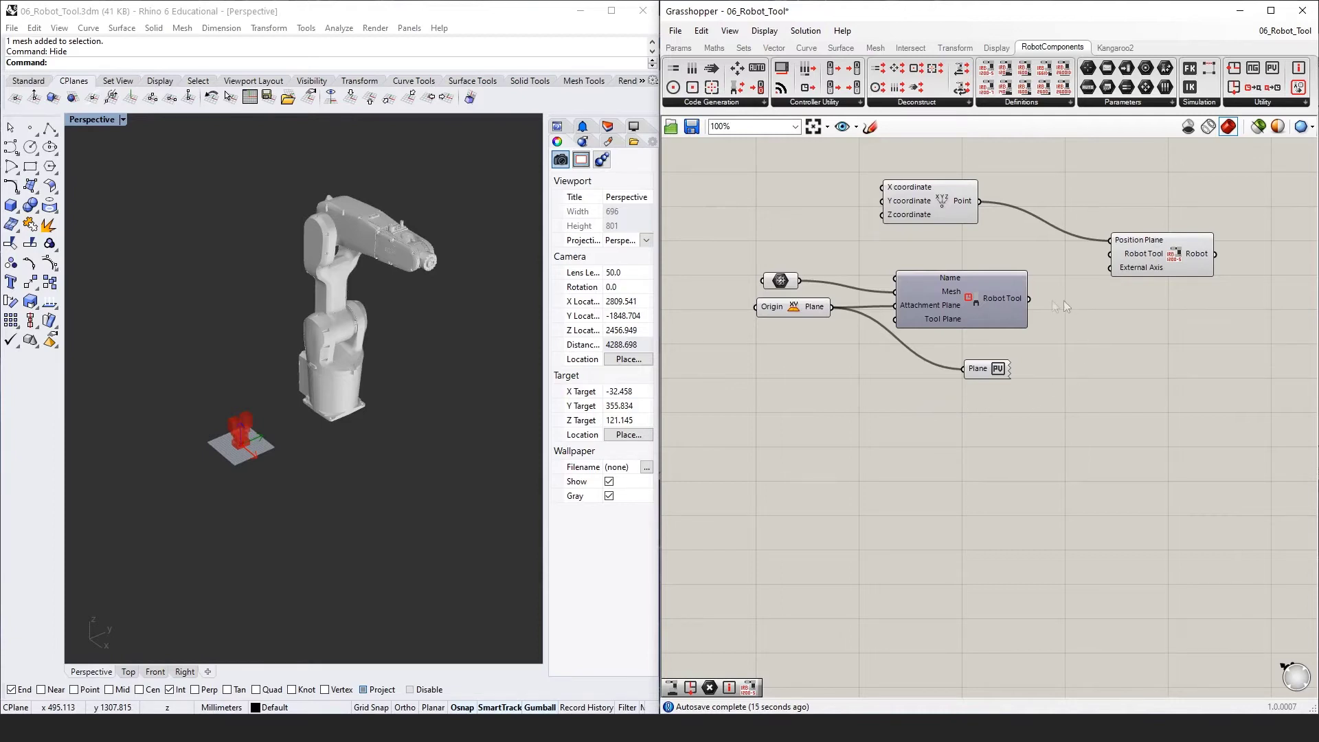
pyautogui.moveTo(1029, 299); pyautogui.dragTo(1110, 254)
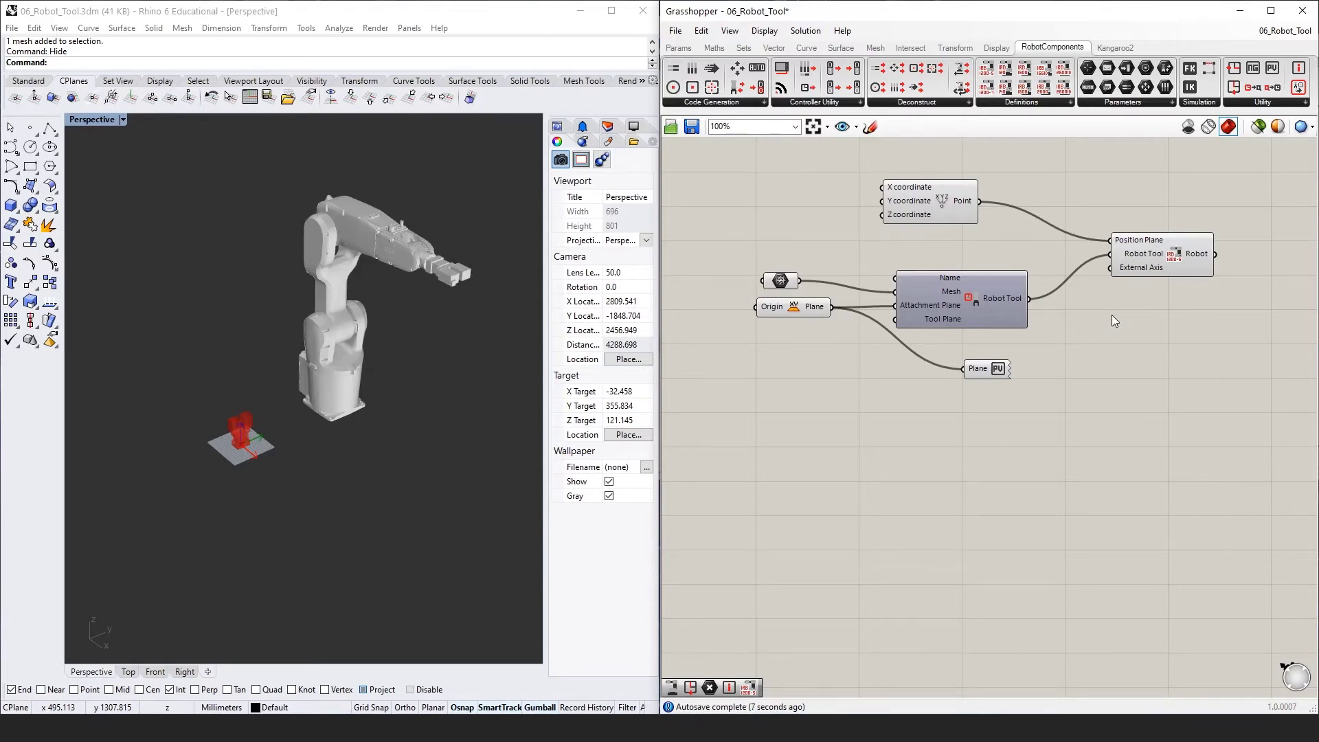
pyautogui.doubleClick(706, 303)
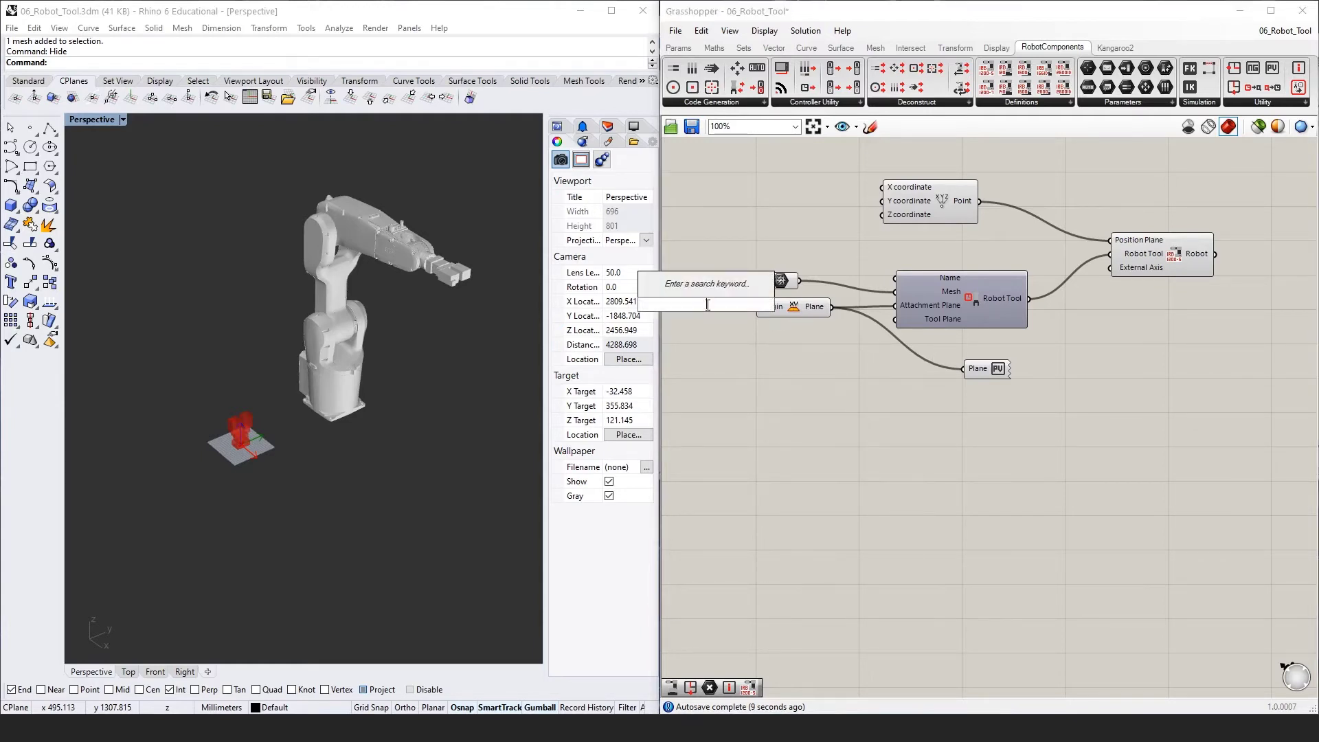
pyautogui.write('point')
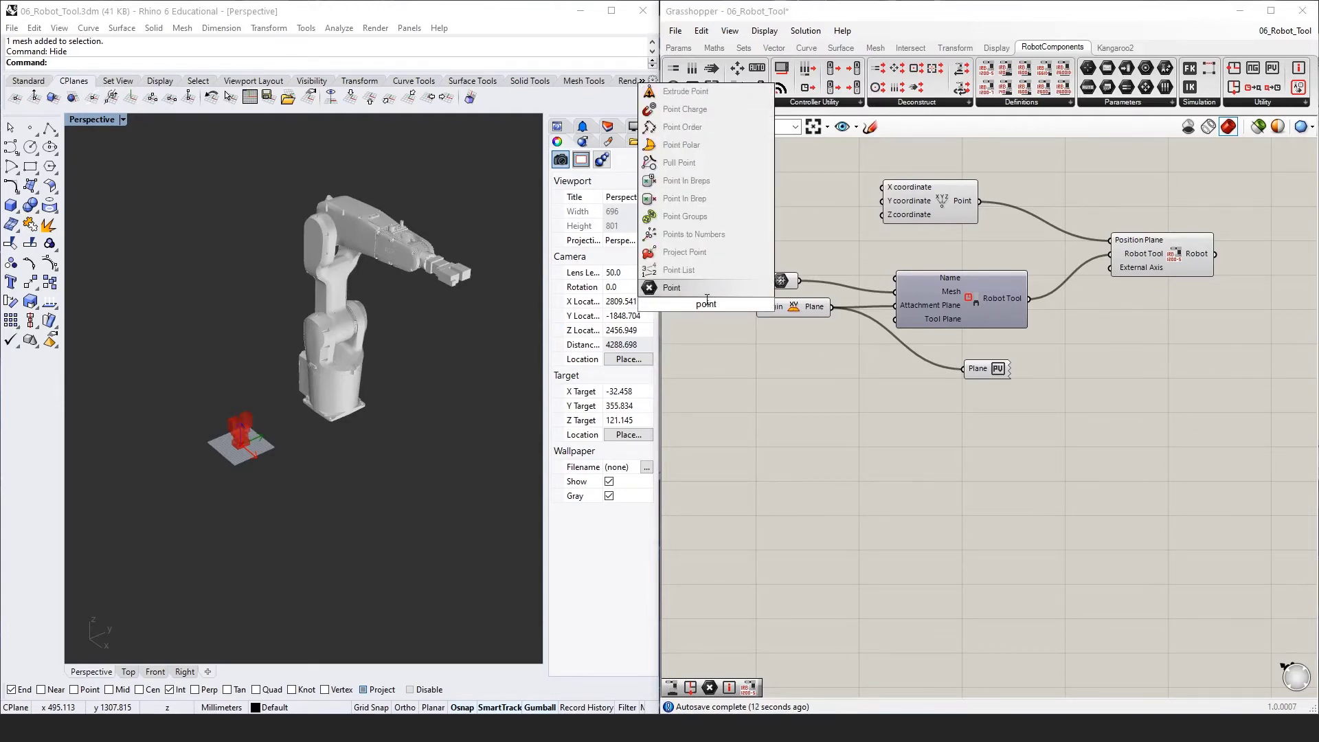
pyautogui.press('Return')
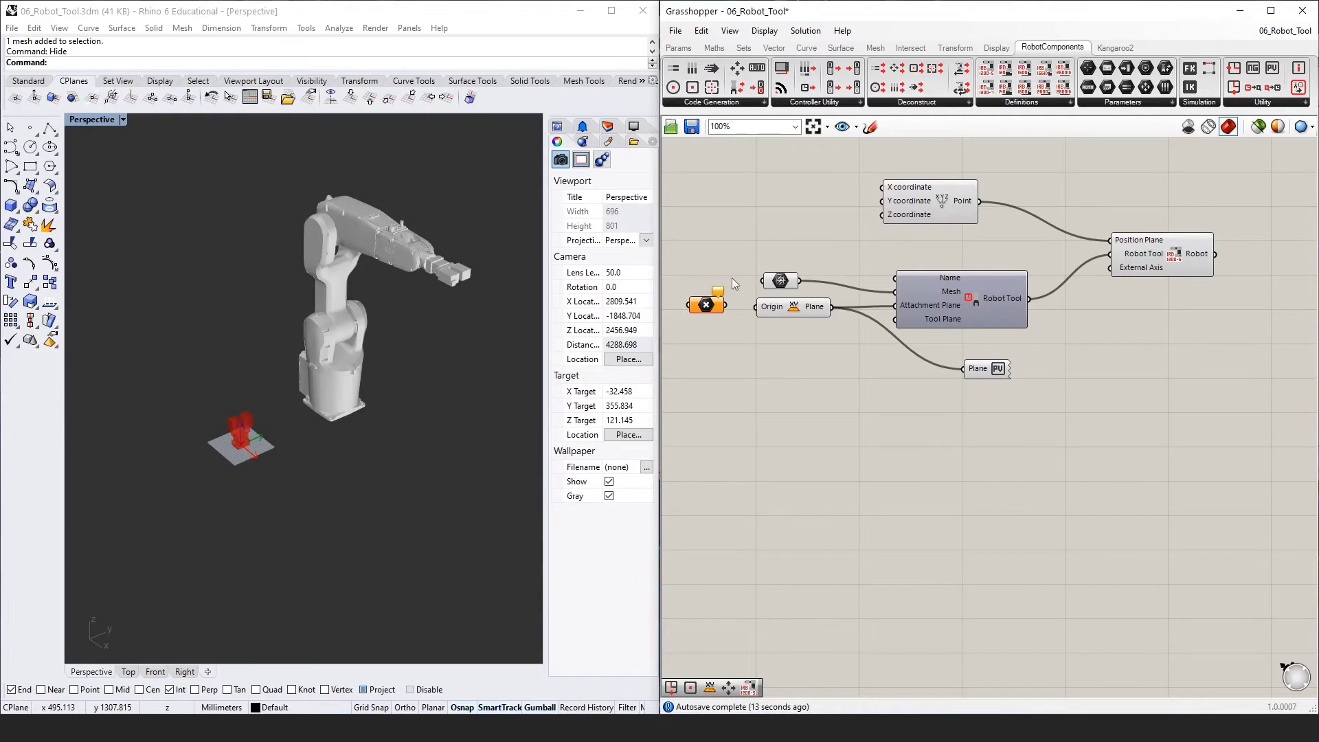
pyautogui.moveTo(734, 309); pyautogui.dragTo(748, 312)
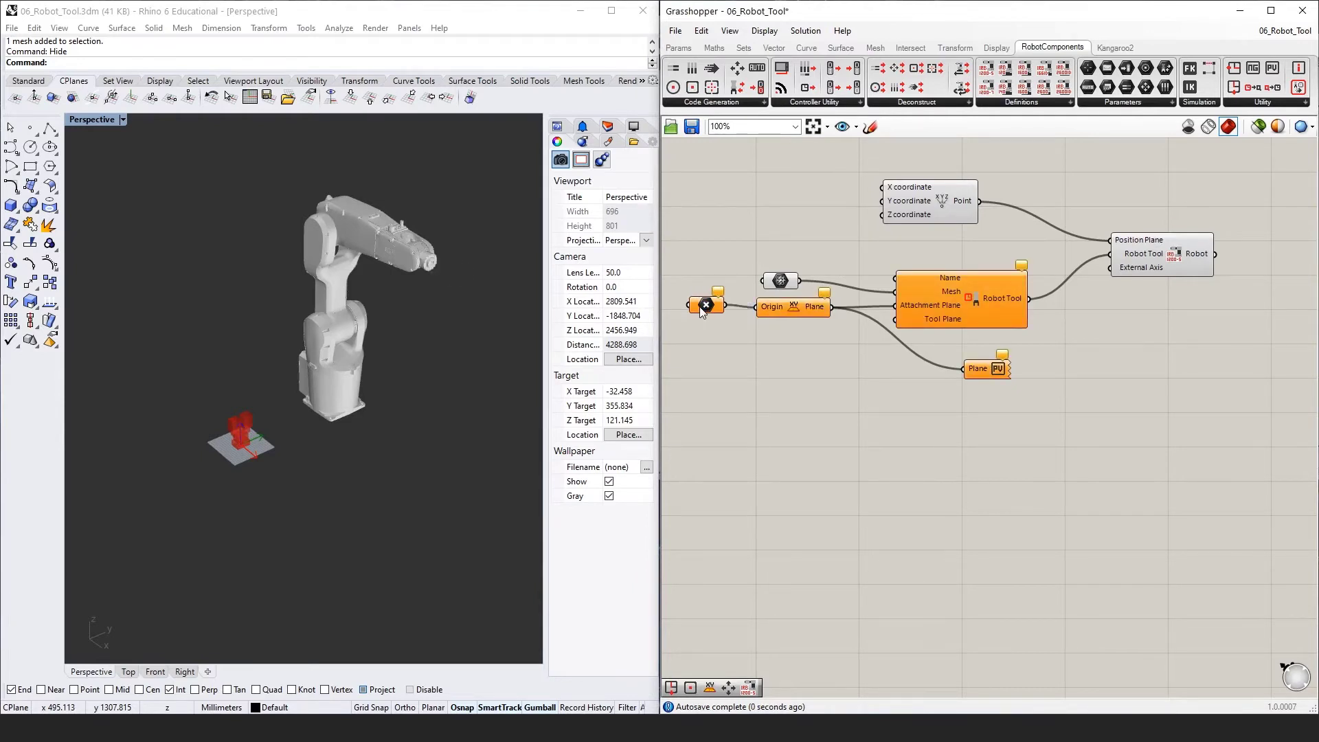
pyautogui.rightClick(702, 313)
pyautogui.click(749, 515)
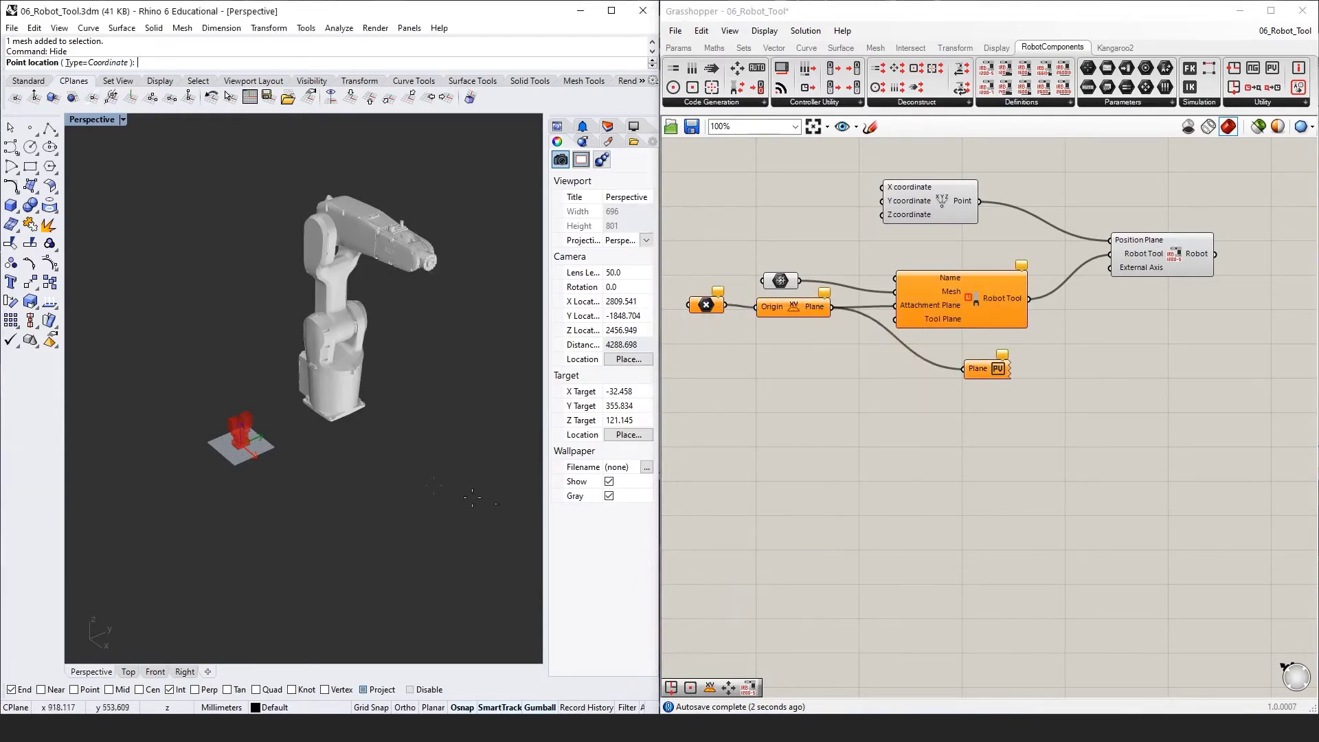
pyautogui.click(258, 437)
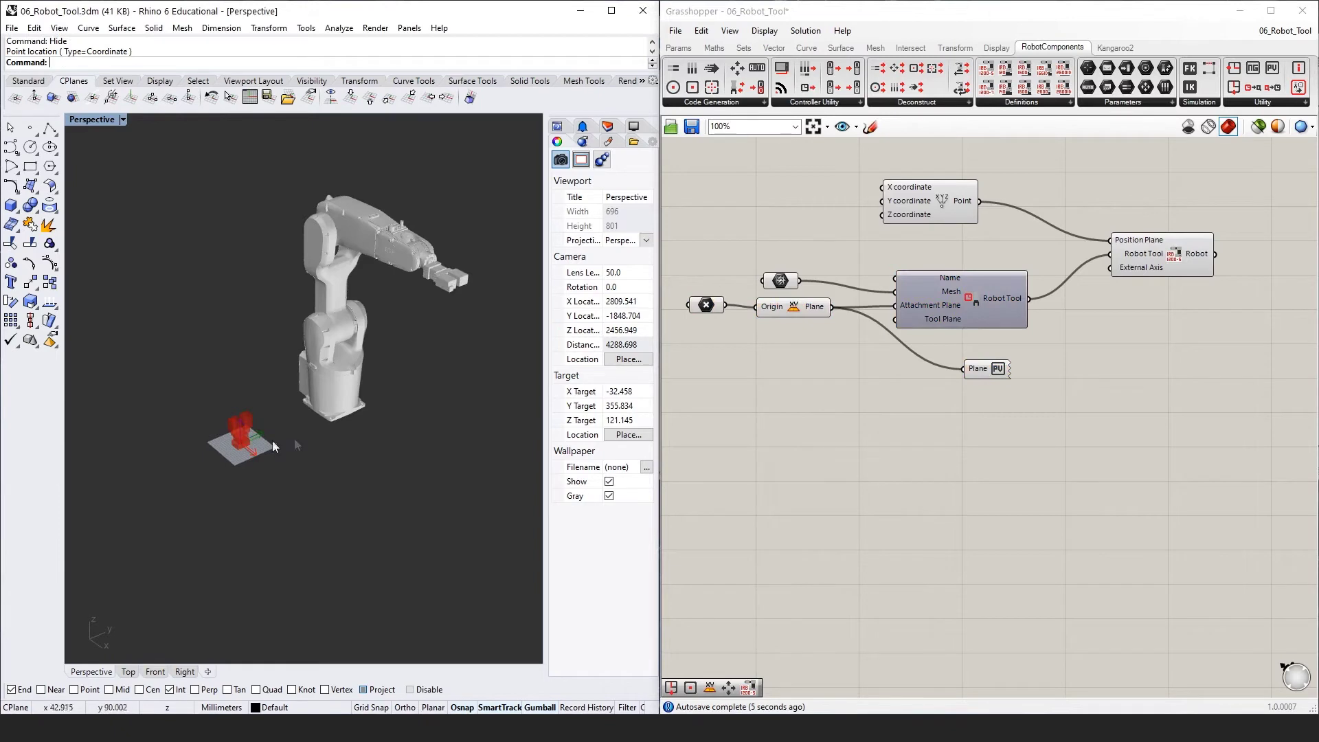
pyautogui.click(706, 315)
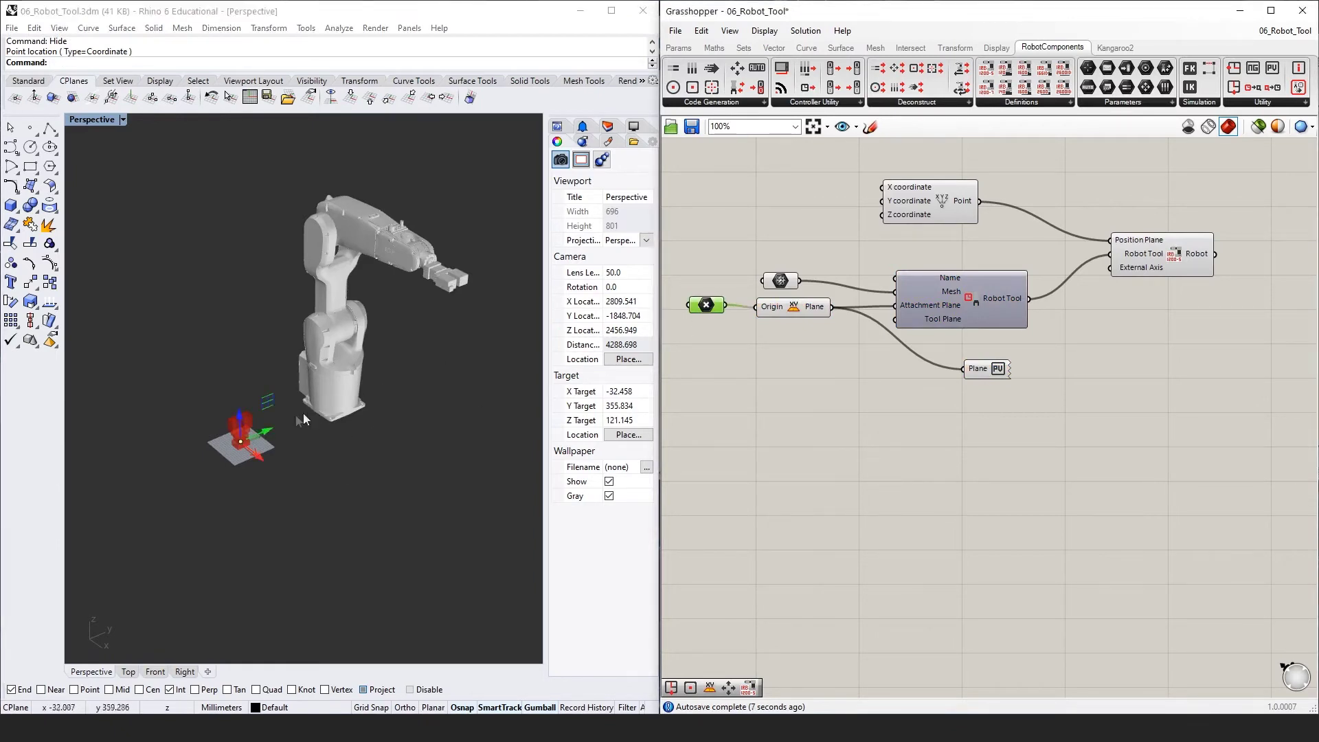
pyautogui.moveTo(268, 432); pyautogui.dragTo(257, 460)
pyautogui.click(698, 378)
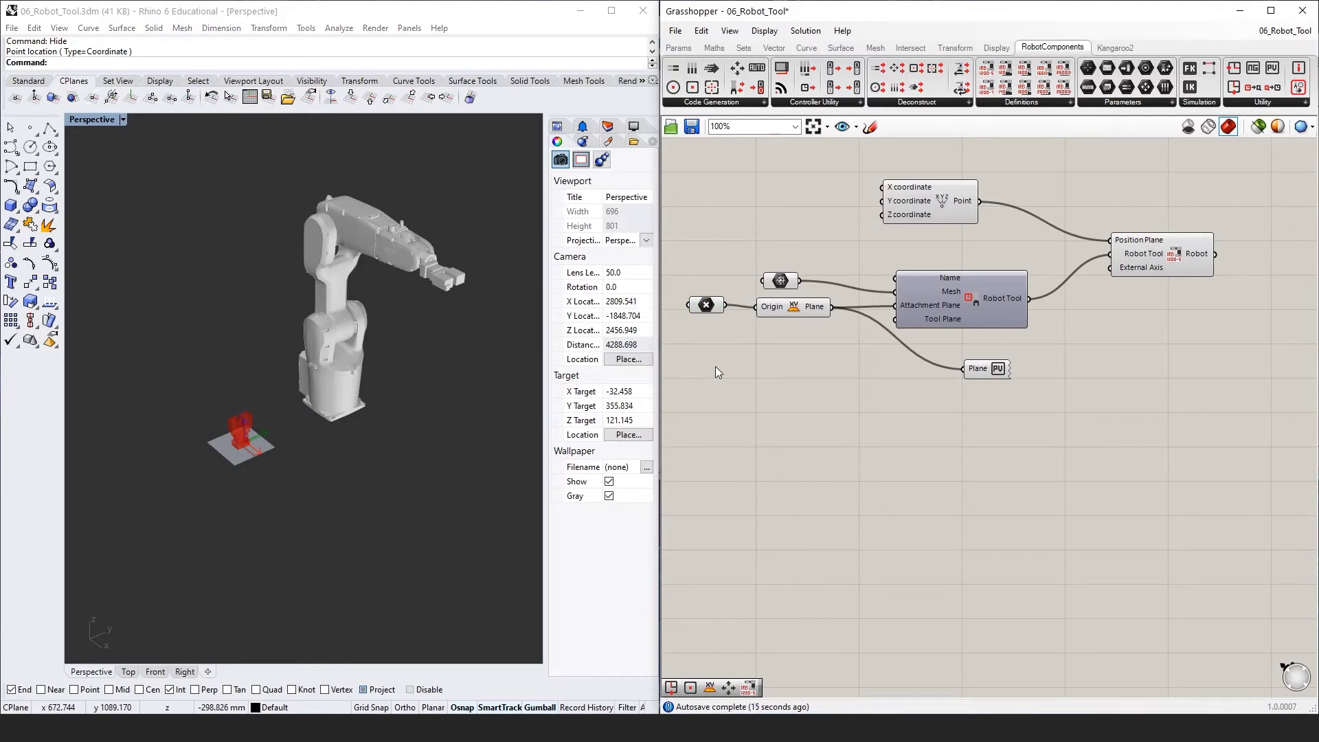
pyautogui.click(708, 307)
pyautogui.press('Delete')
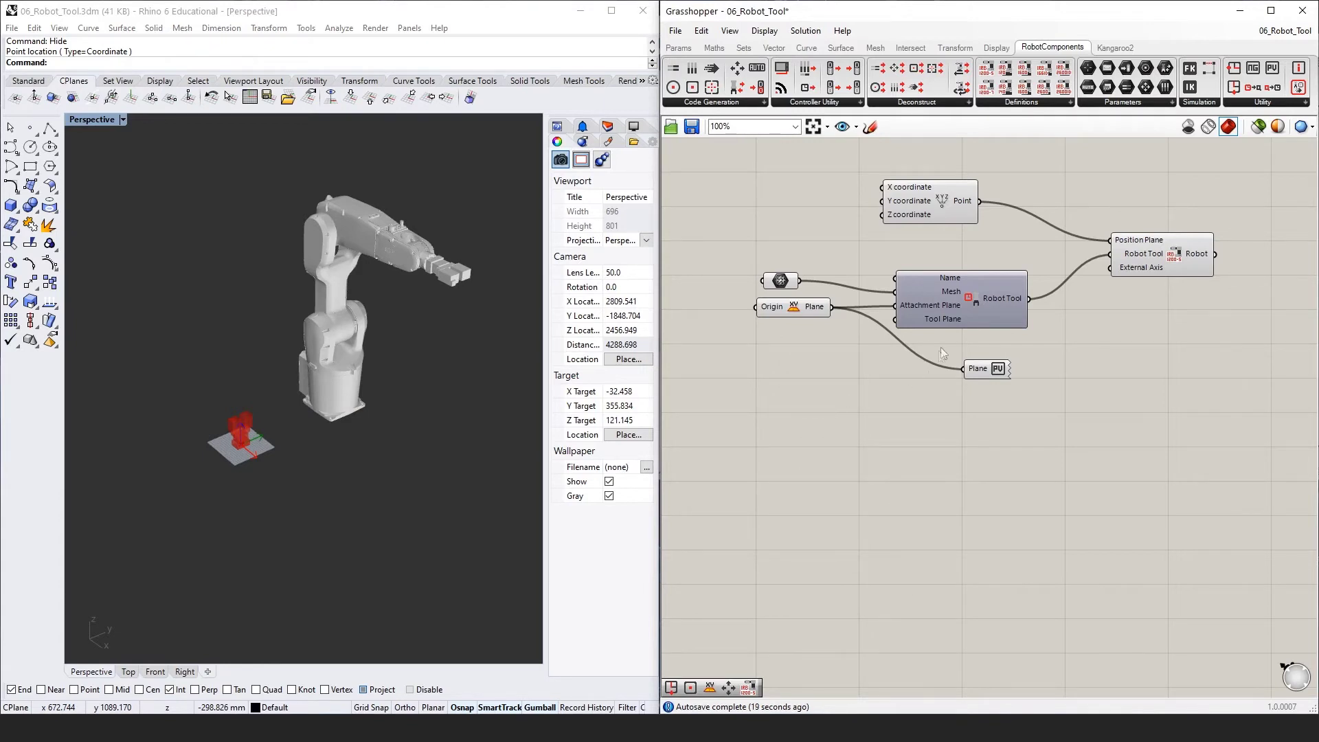
# - Check the Tool Plane's default World XY value, then bring up the component search
pyautogui.moveTo(949, 325)
pyautogui.doubleClick(814, 341)
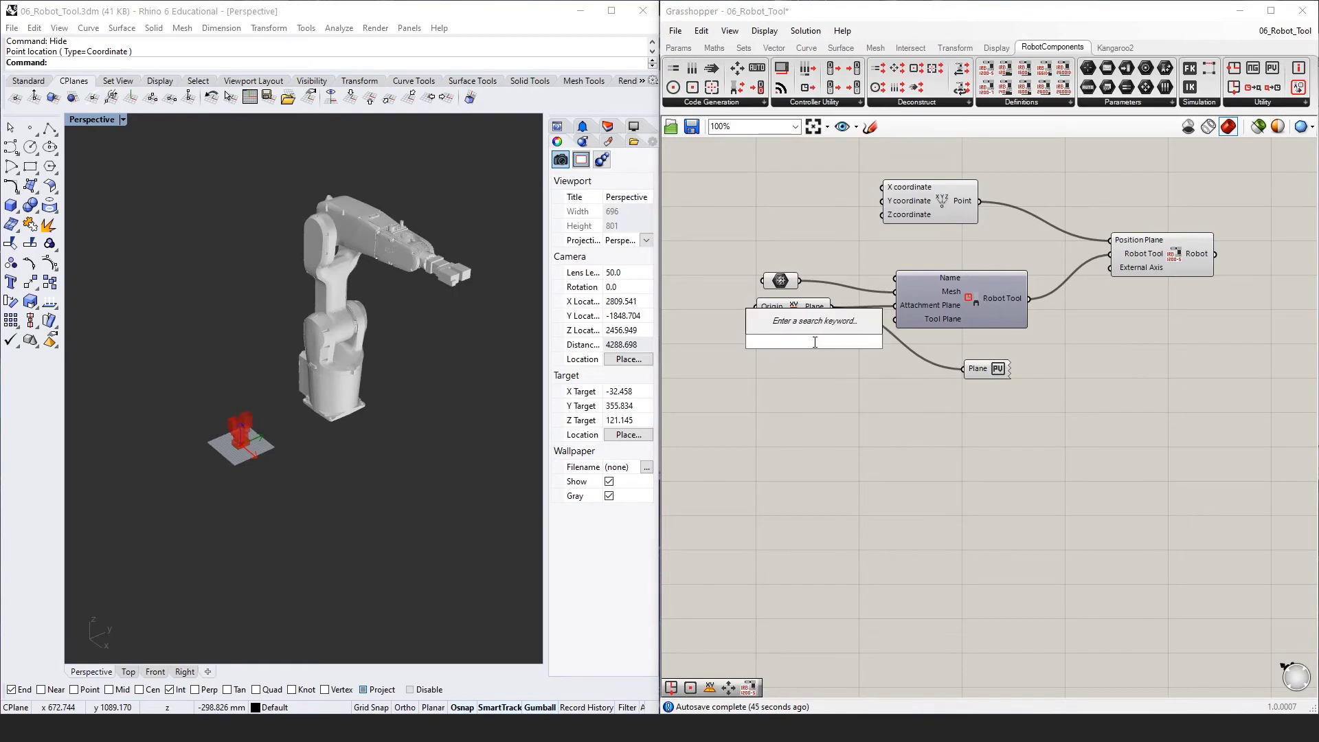
# - Place a second XY Plane and make it the Plane Visualizer's plane source
pyautogui.write('xy')
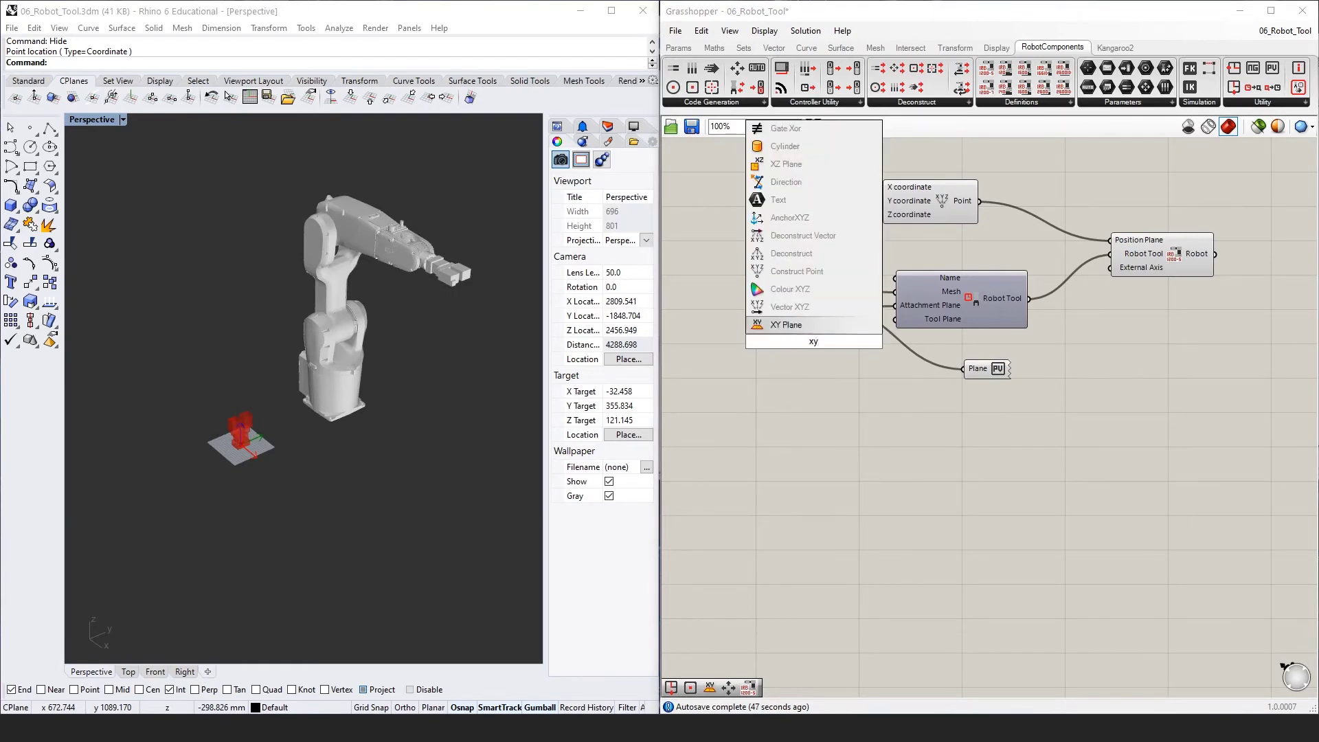
pyautogui.click(799, 329)
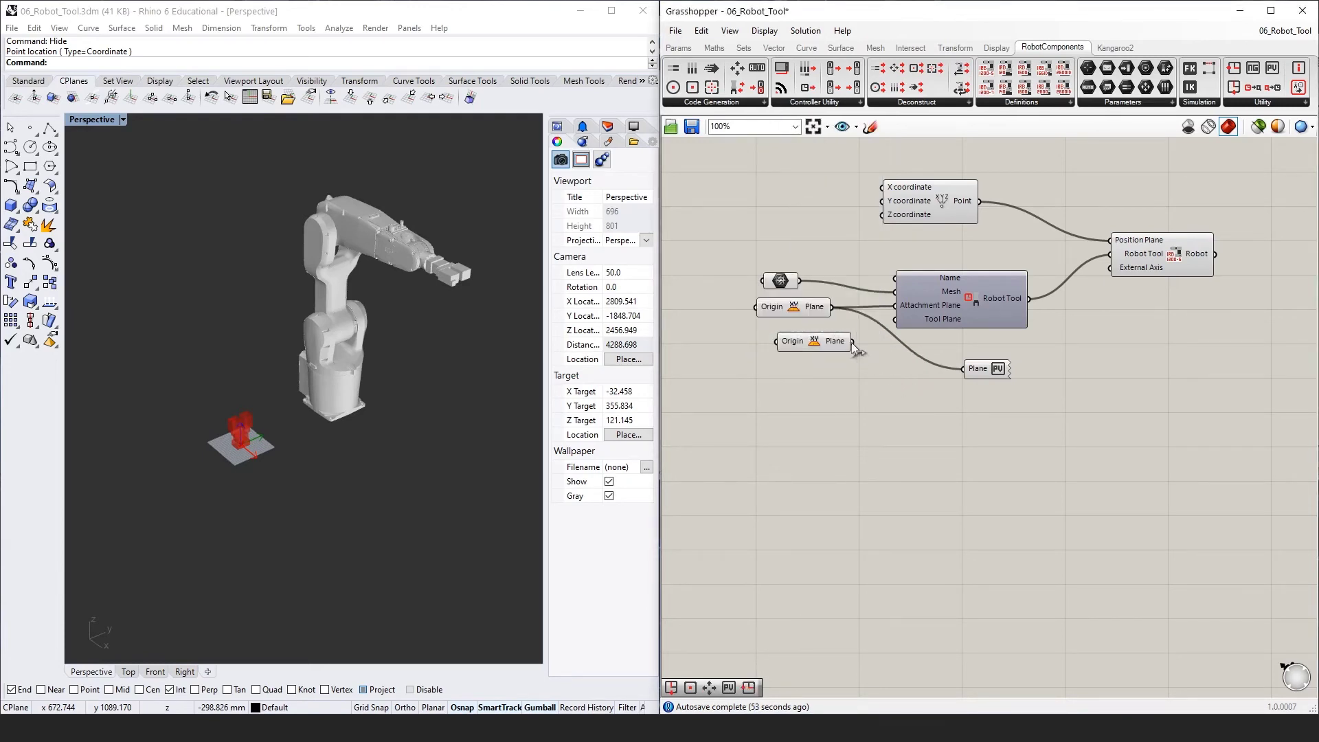
pyautogui.moveTo(908, 354); pyautogui.dragTo(961, 368)
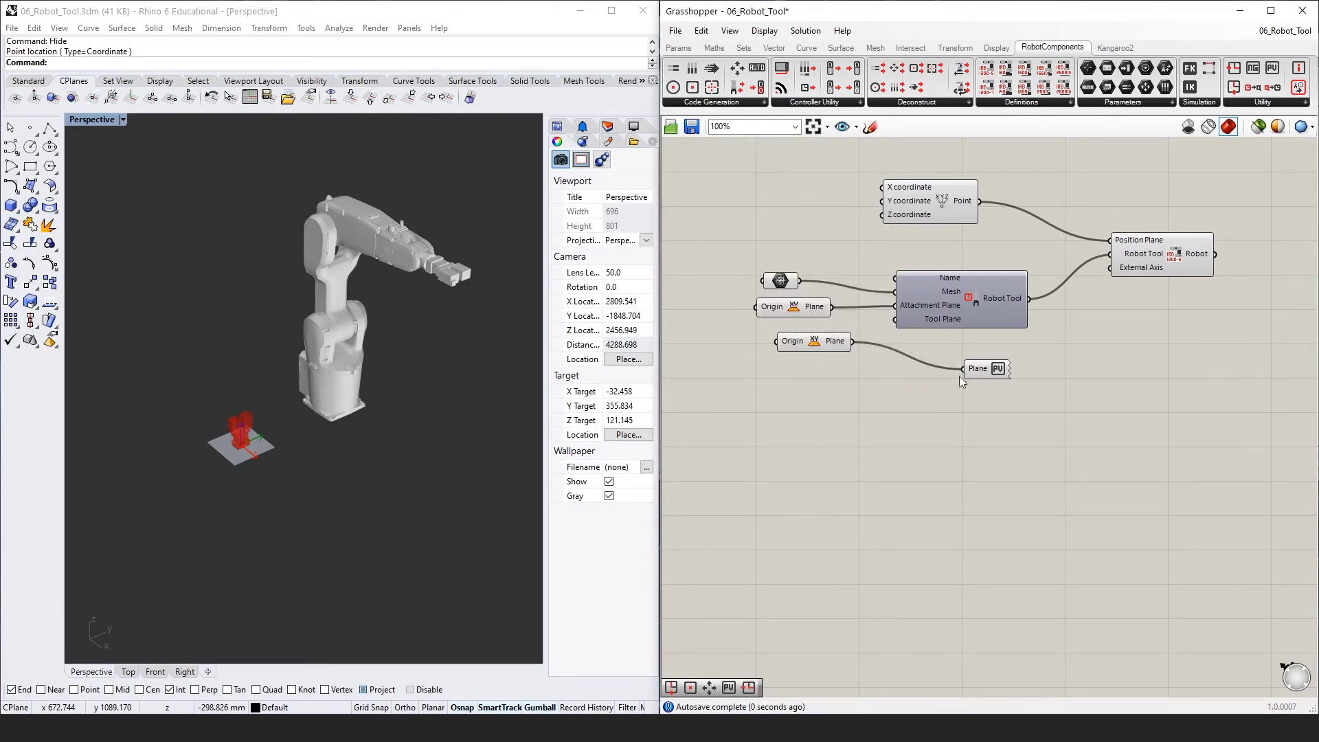
pyautogui.doubleClick(723, 342)
# - Drive the second XY Plane's Origin with a Construct Point and give its Z coordinate an offset
pyautogui.write('cons')
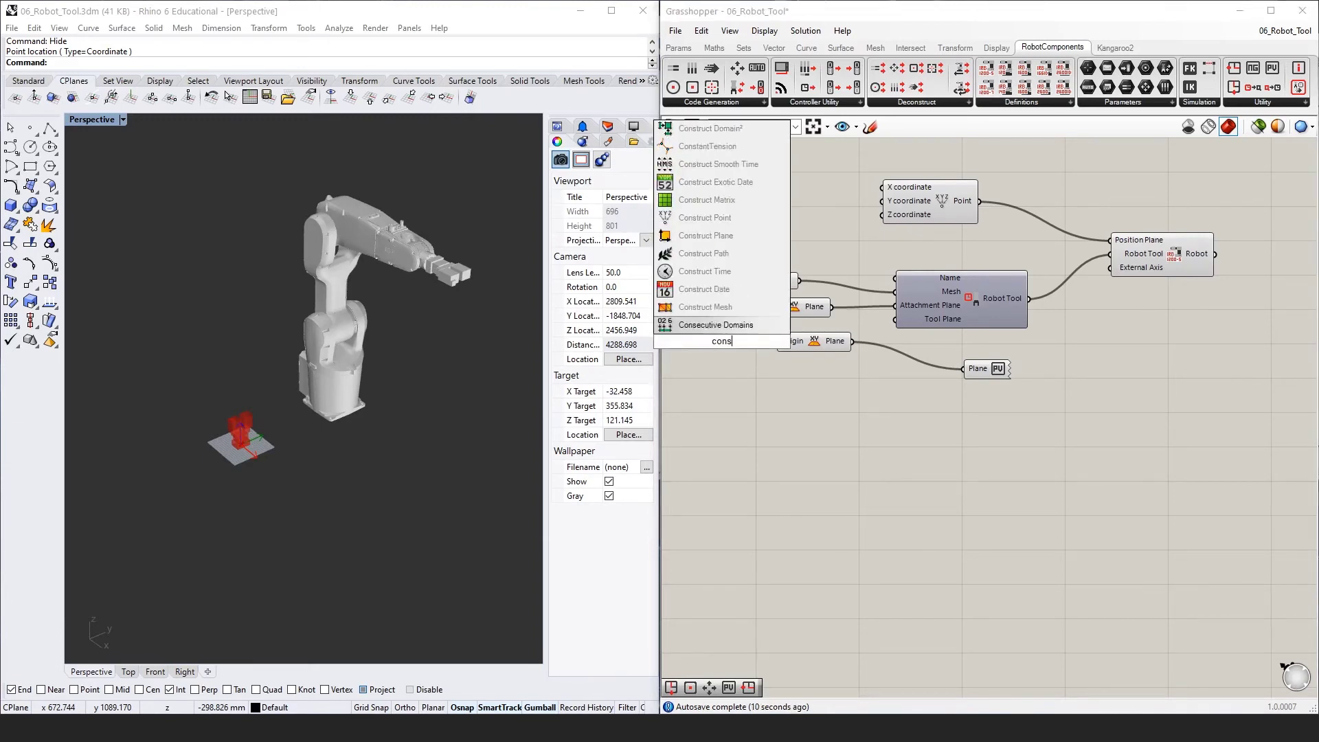
pyautogui.write('tz')
pyautogui.press('BackSpace')
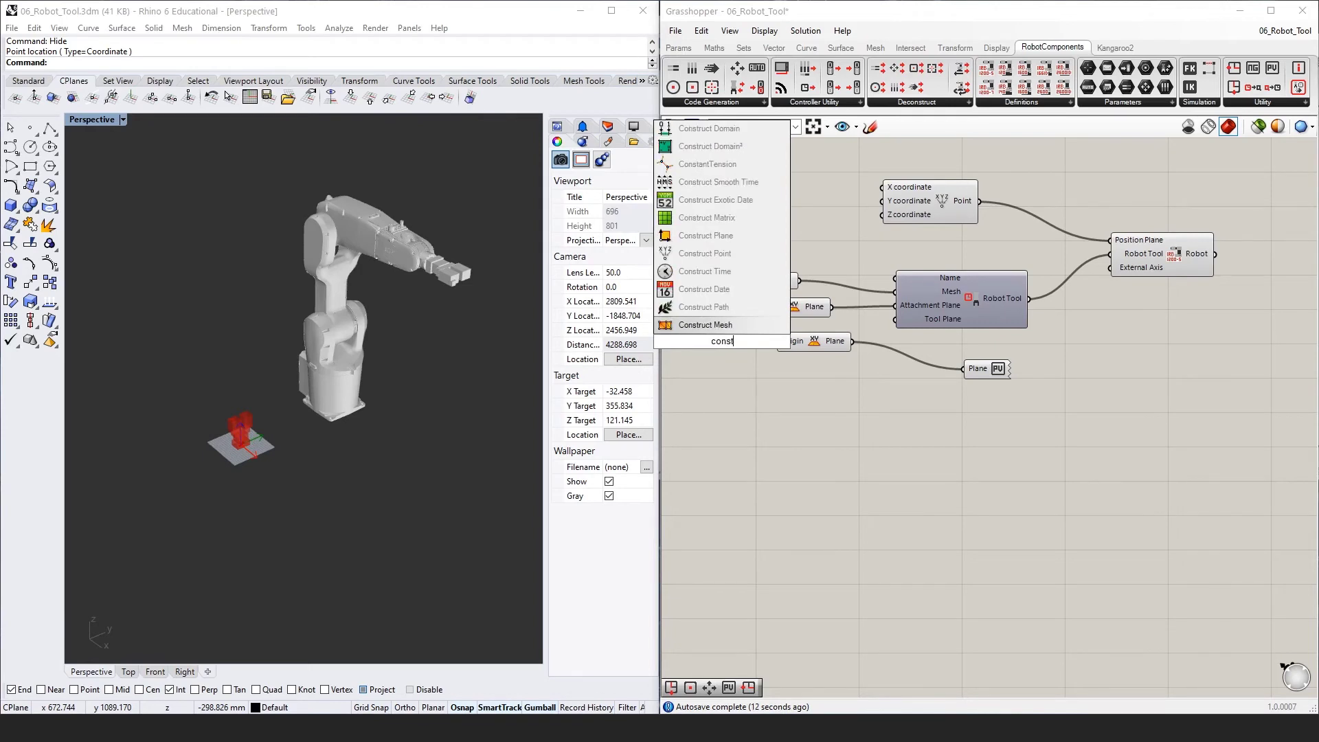
pyautogui.write('ru')
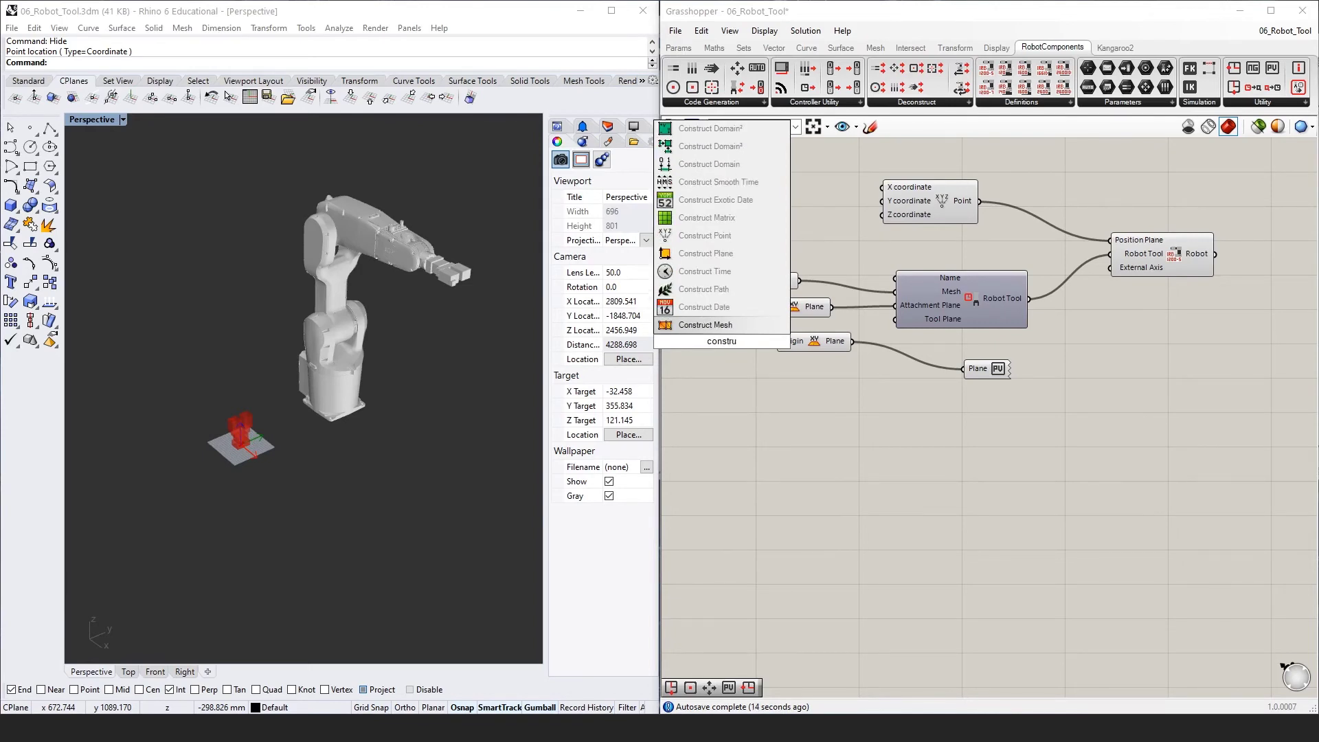
pyautogui.click(710, 235)
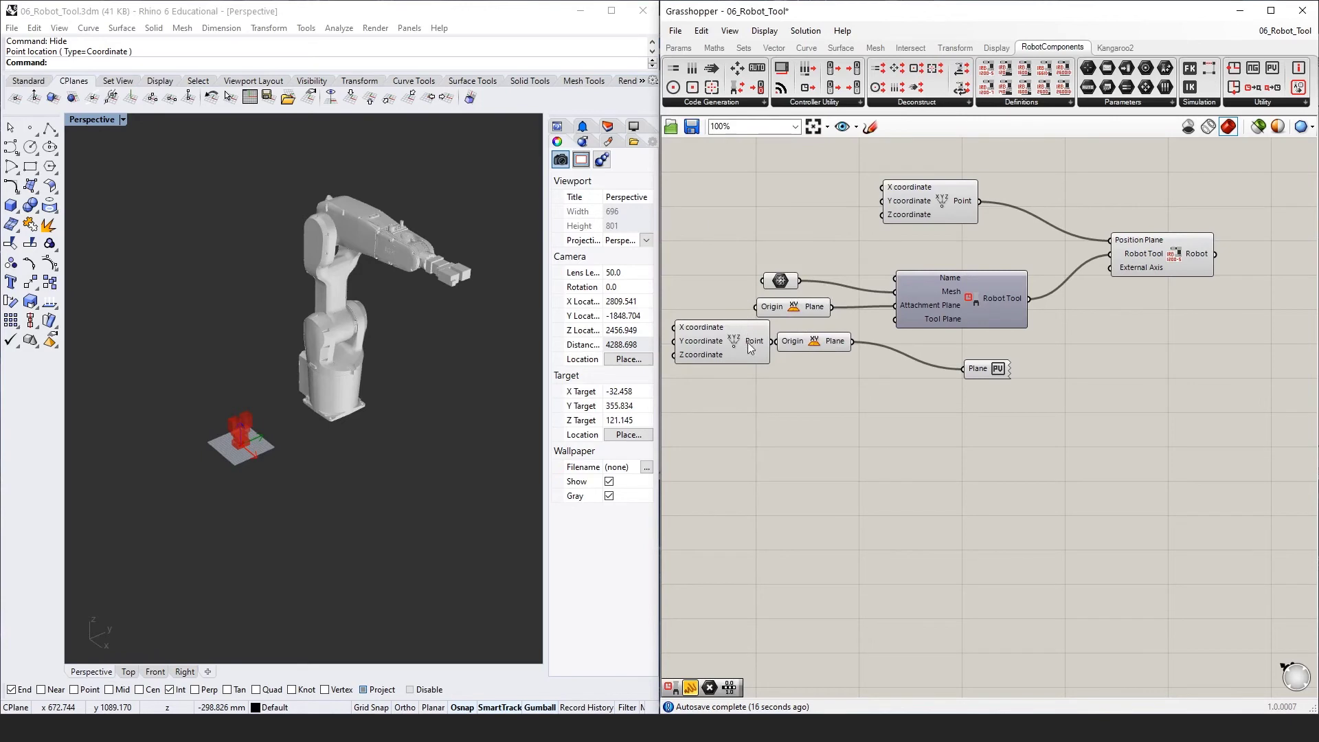
pyautogui.rightClick(714, 356)
pyautogui.moveTo(852, 499)
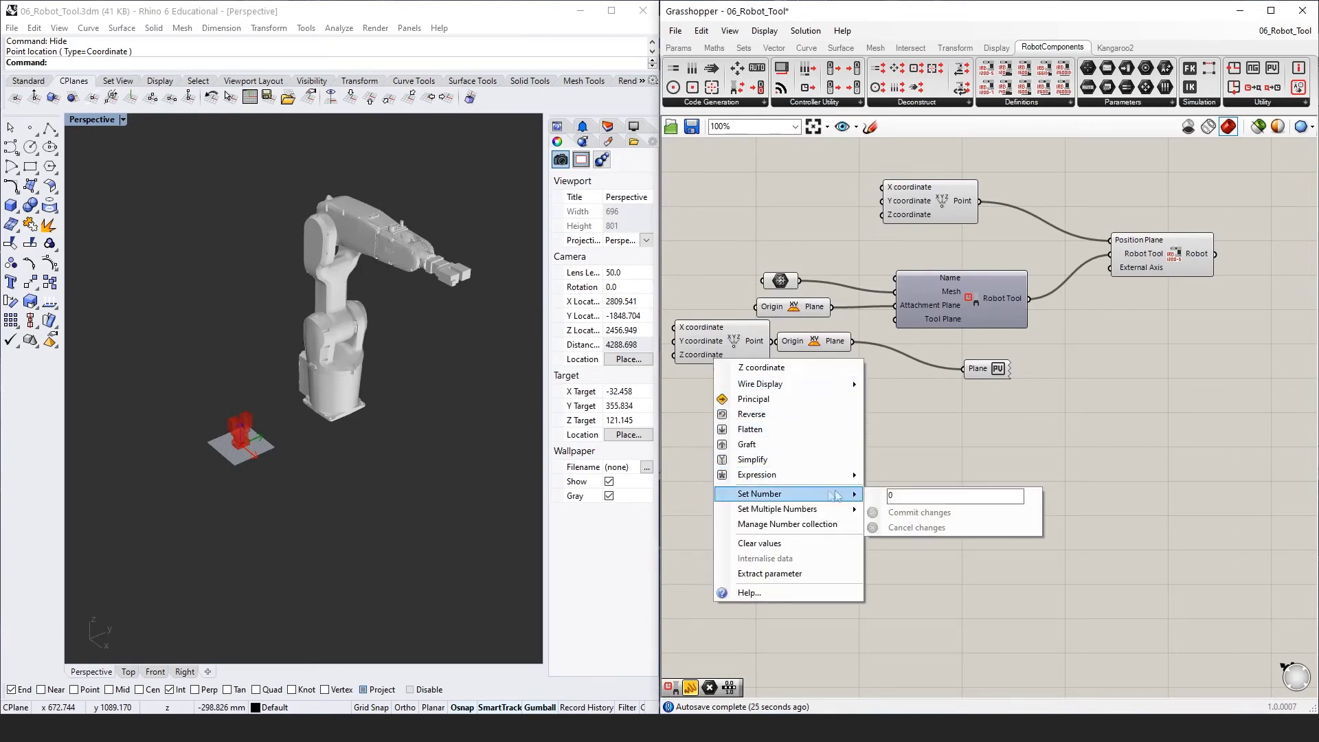
pyautogui.write('500')
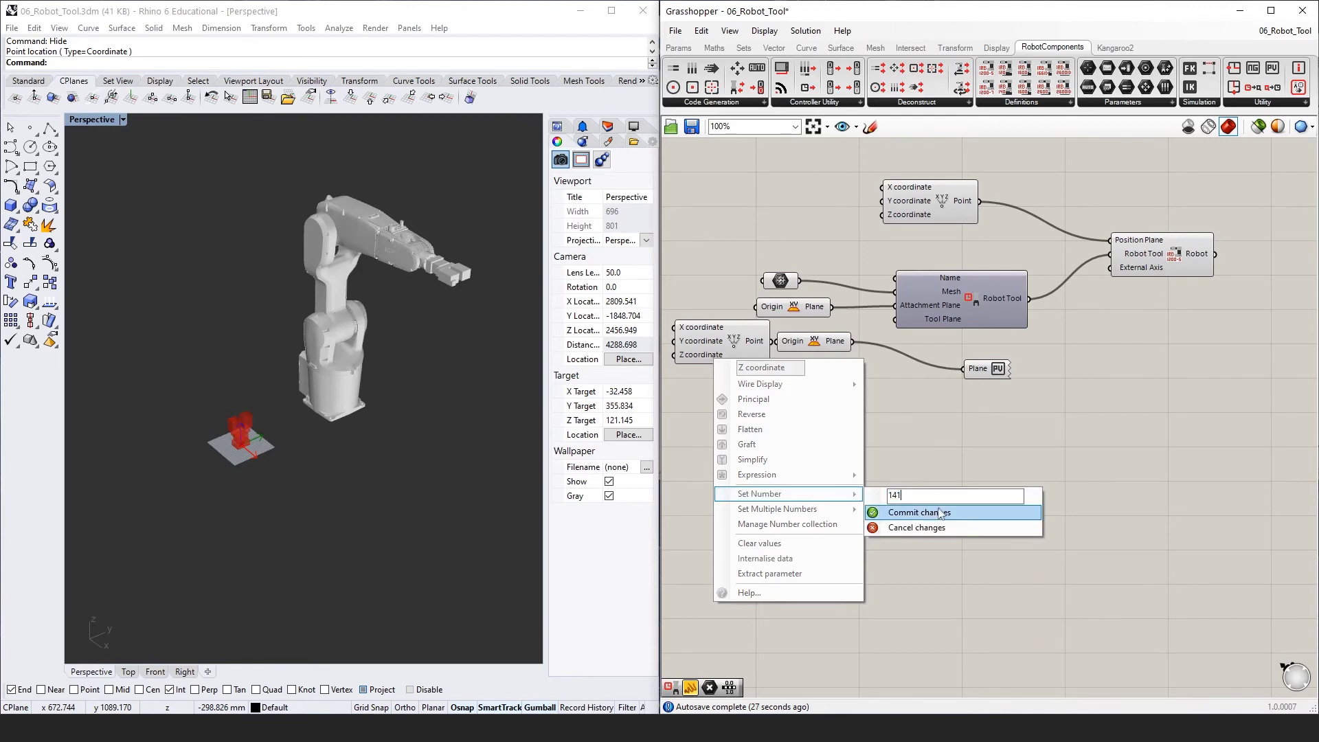
pyautogui.click(933, 513)
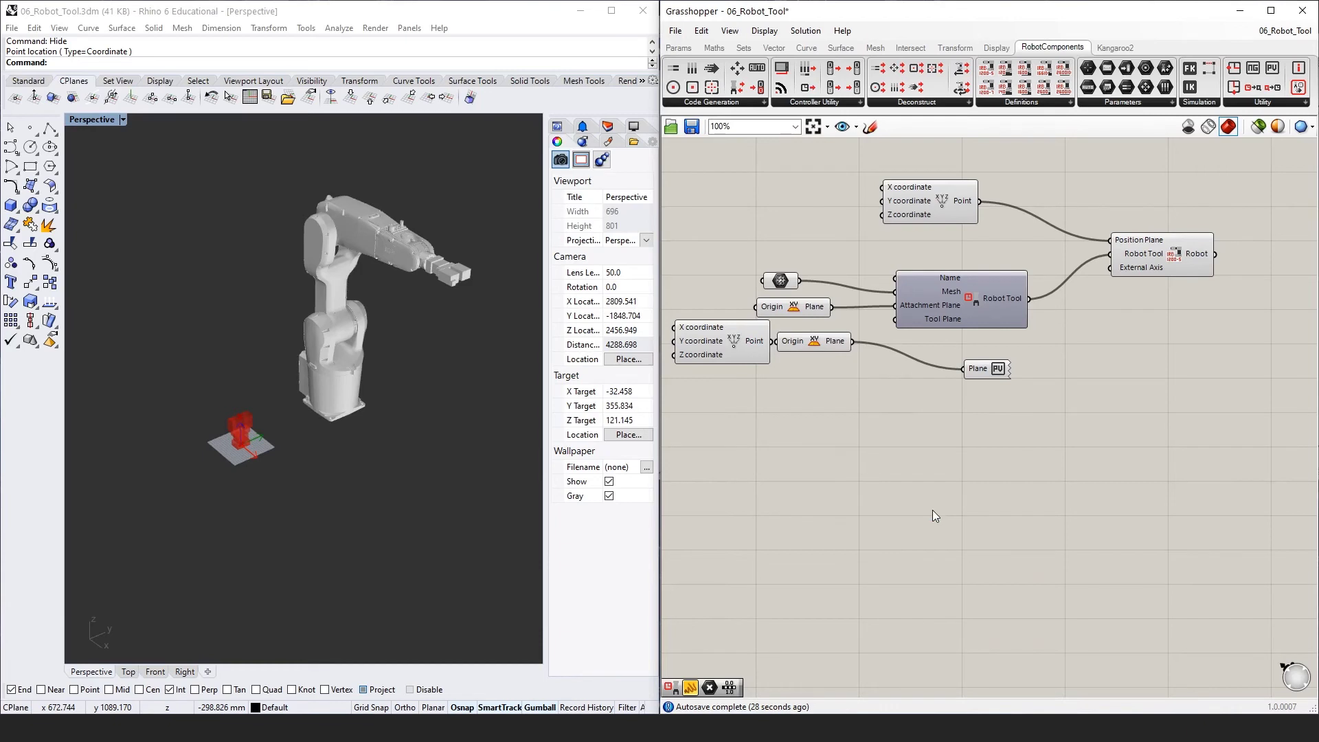
# - Add a Point parameter fed by Construct Point and internalise its value
pyautogui.moveTo(728, 323); pyautogui.dragTo(727, 371)
pyautogui.doubleClick(815, 402)
pyautogui.write('poi')
pyautogui.click(780, 332)
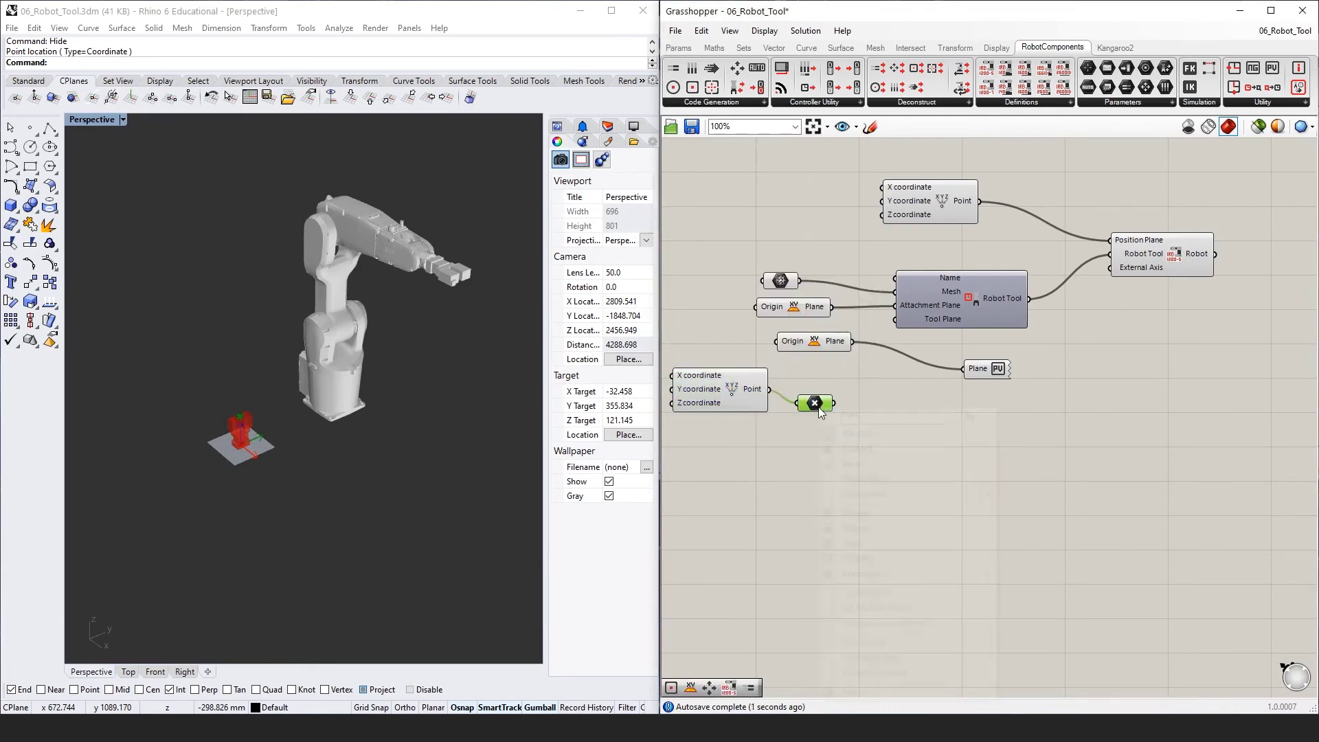
pyautogui.click(876, 649)
# - Delete Construct Point and place the Point parameter beside the lower XY Plane's Origin input
pyautogui.click(698, 382)
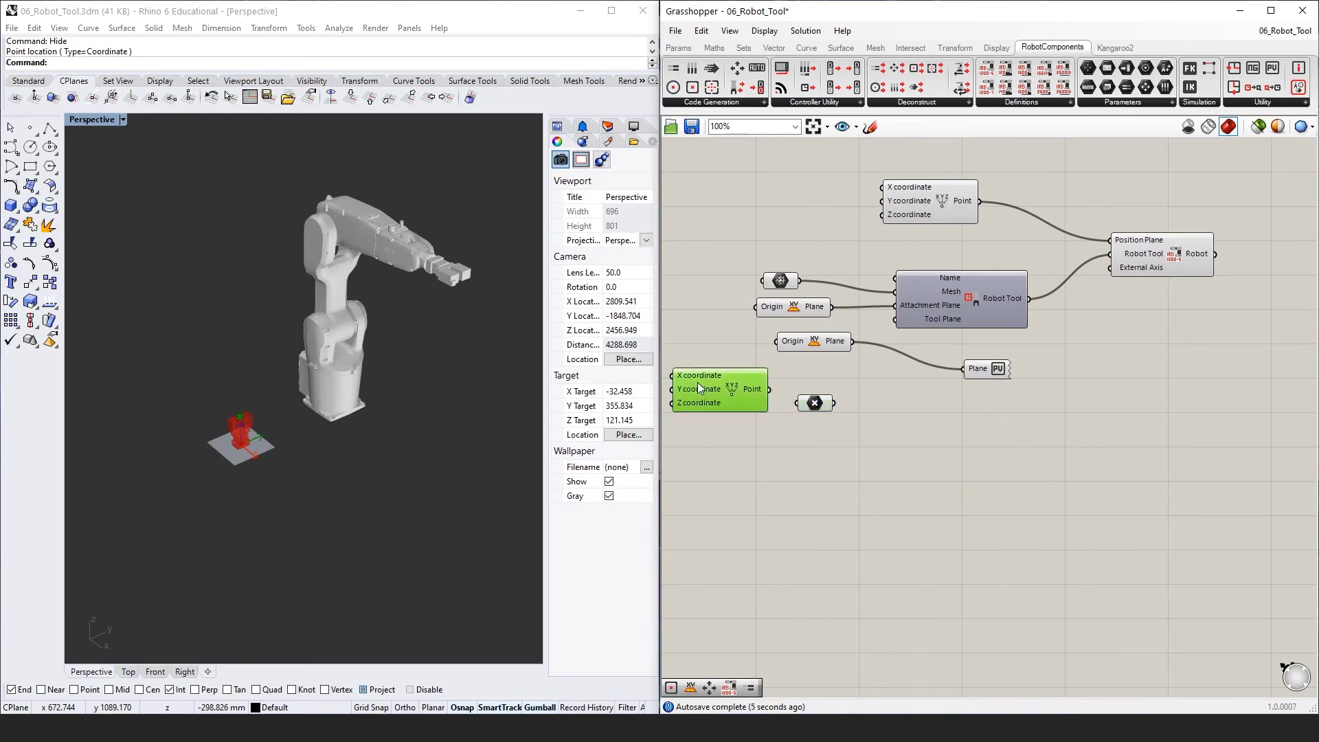
pyautogui.press('Delete')
pyautogui.moveTo(816, 407); pyautogui.dragTo(778, 350)
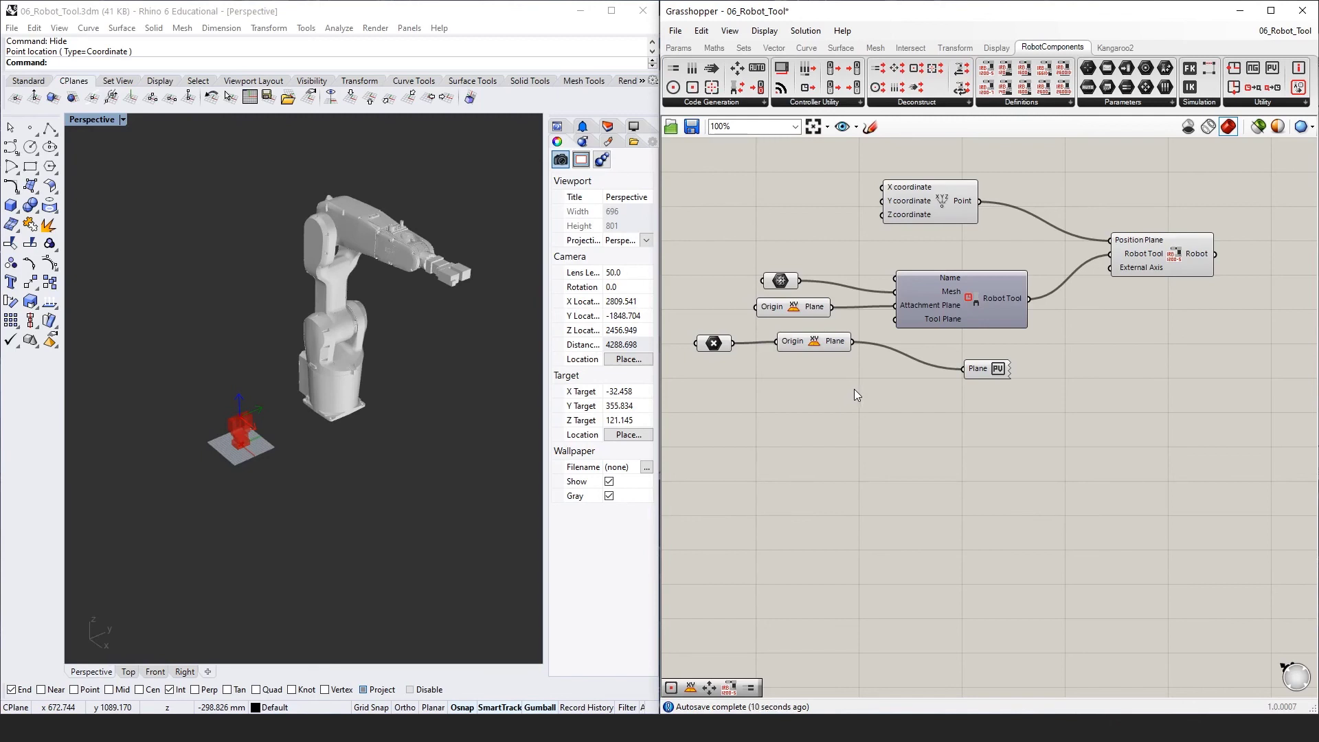
# - Wire the lower XY Plane's output into the Robot Tool's Tool Plane input
pyautogui.moveTo(852, 341); pyautogui.dragTo(892, 335)
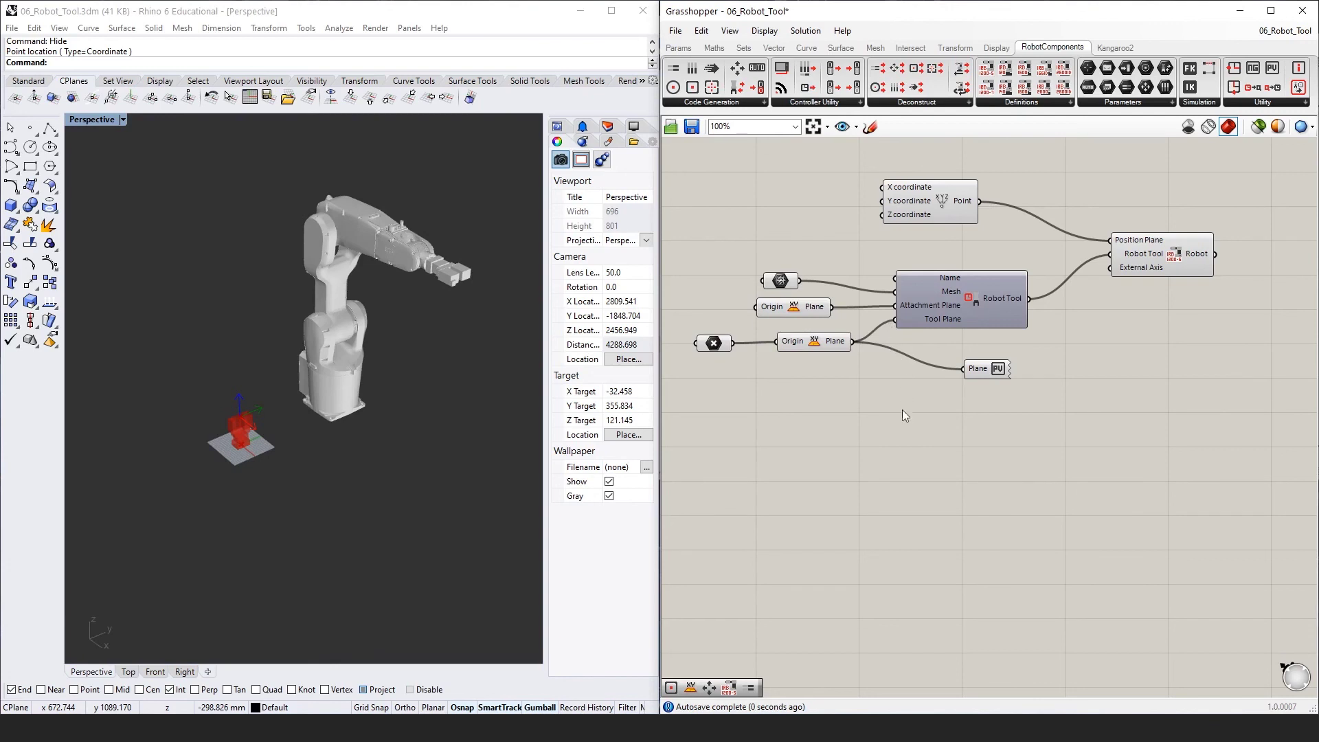